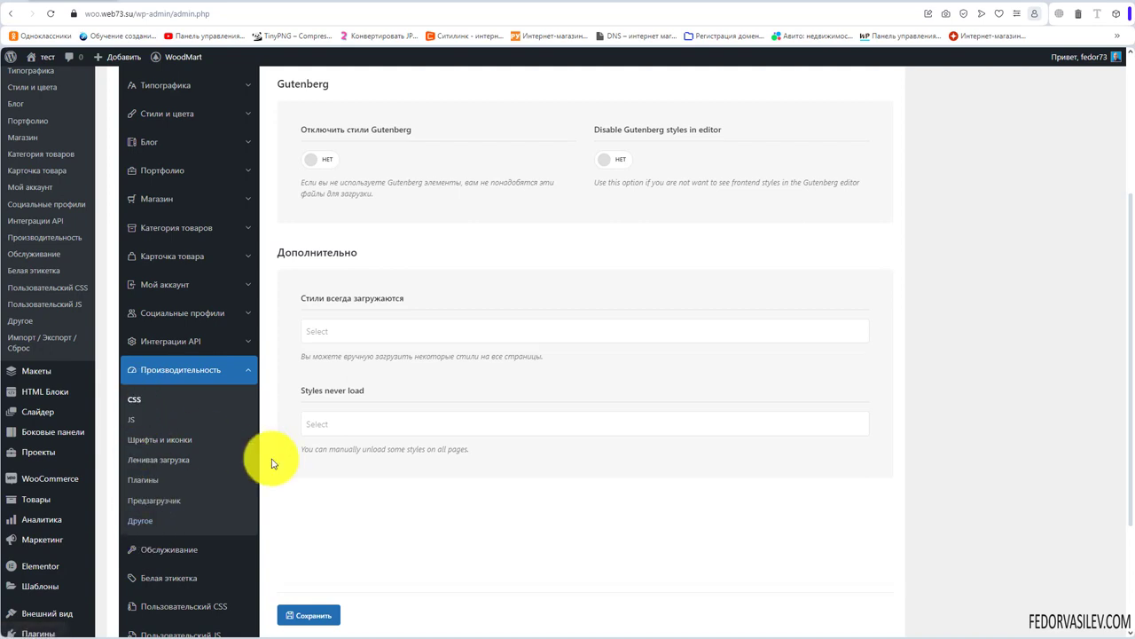
Step: Enable the preloader in the Предзагрузчик section of the theme's performance settings
scroll(270, 458, up, 1)
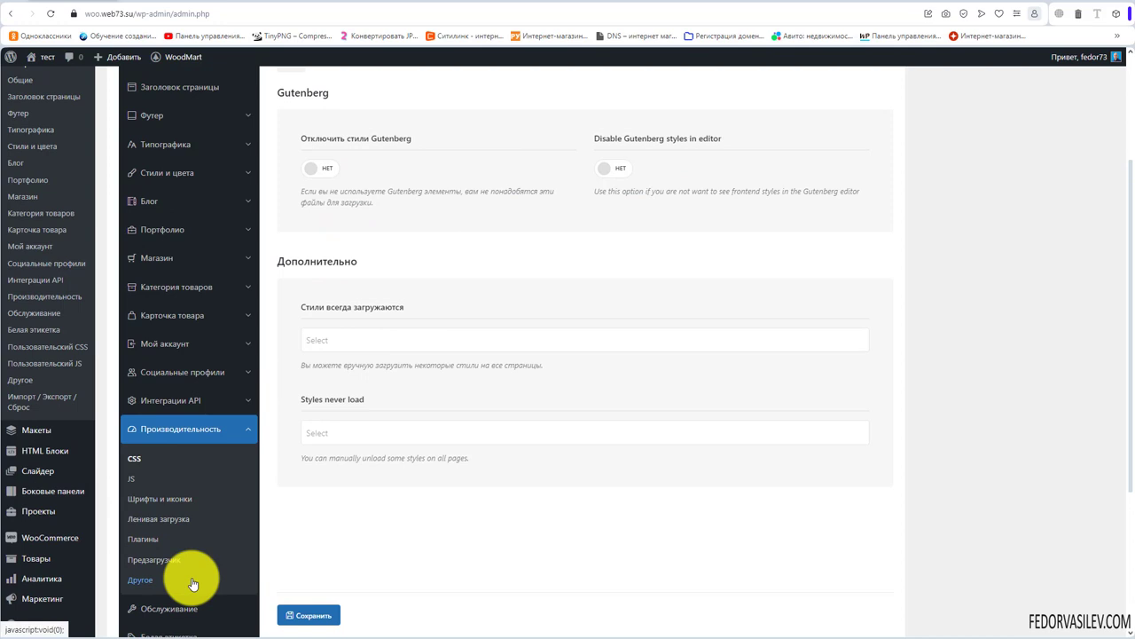
scroll(457, 297, up, 2)
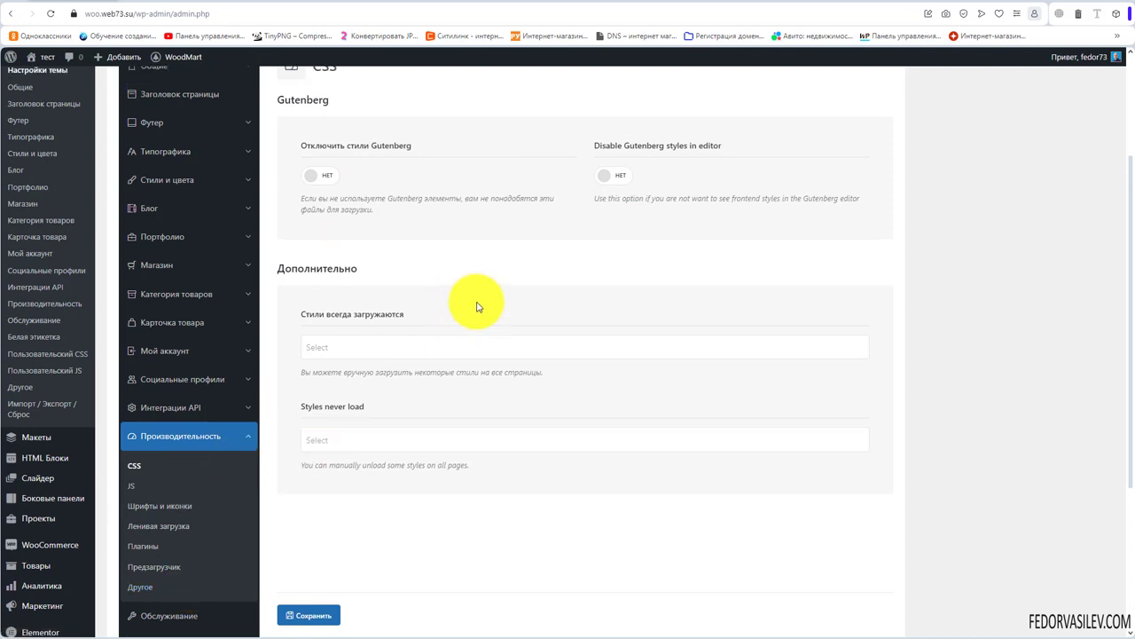
scroll(317, 217, down, 2)
scroll(190, 363, down, 1)
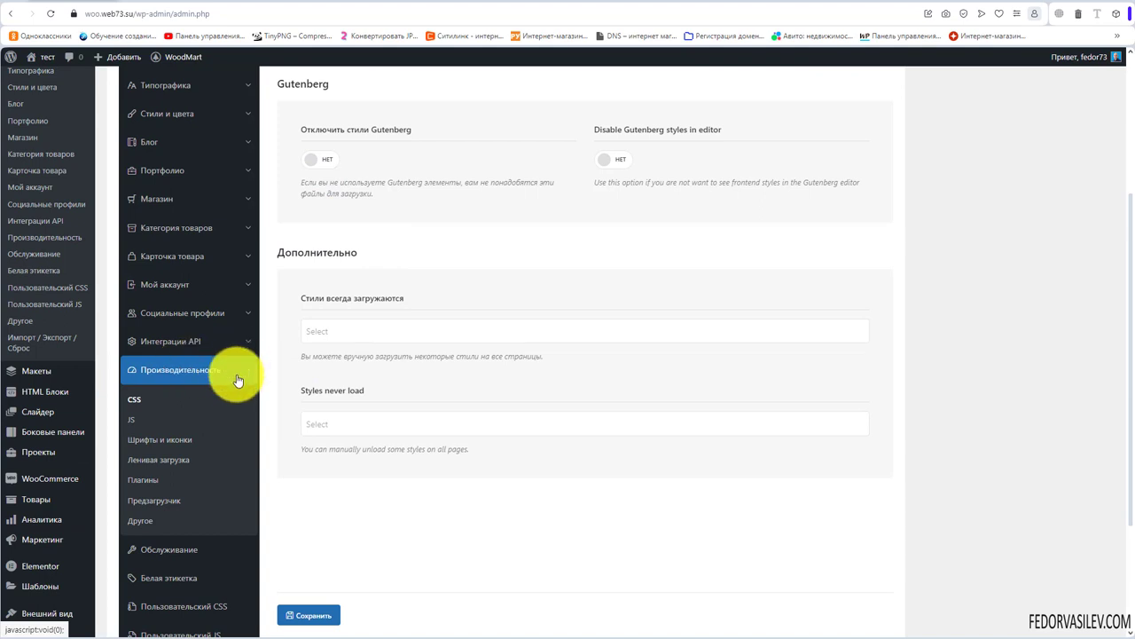
click(152, 500)
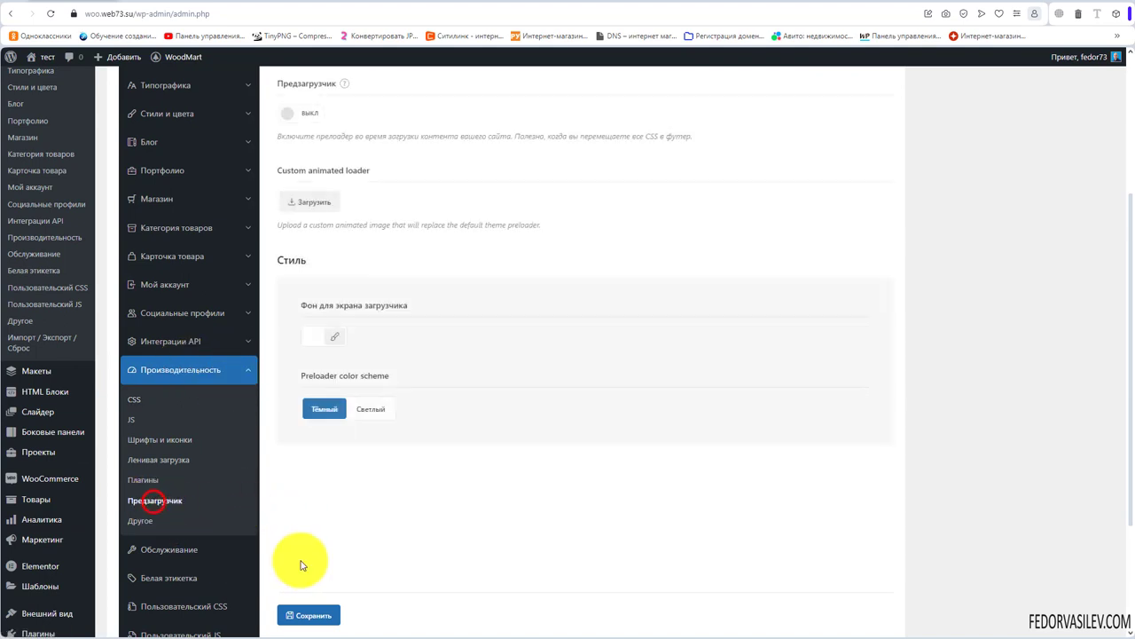
scroll(355, 533, up, 2)
mouse_move(349, 160)
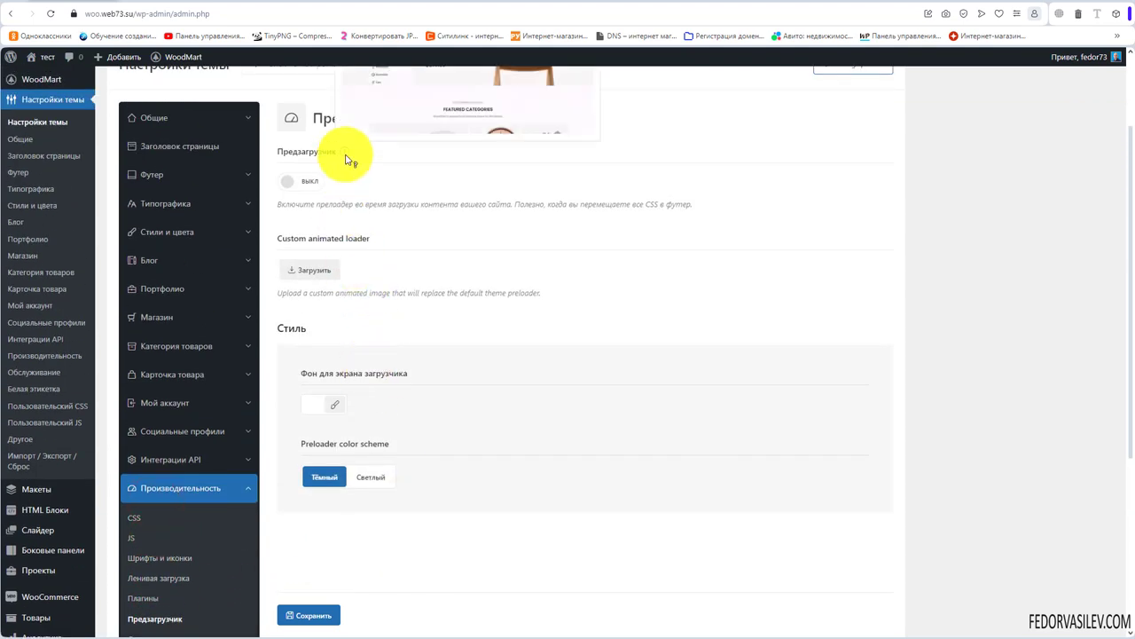
scroll(348, 158, up, 2)
mouse_move(348, 276)
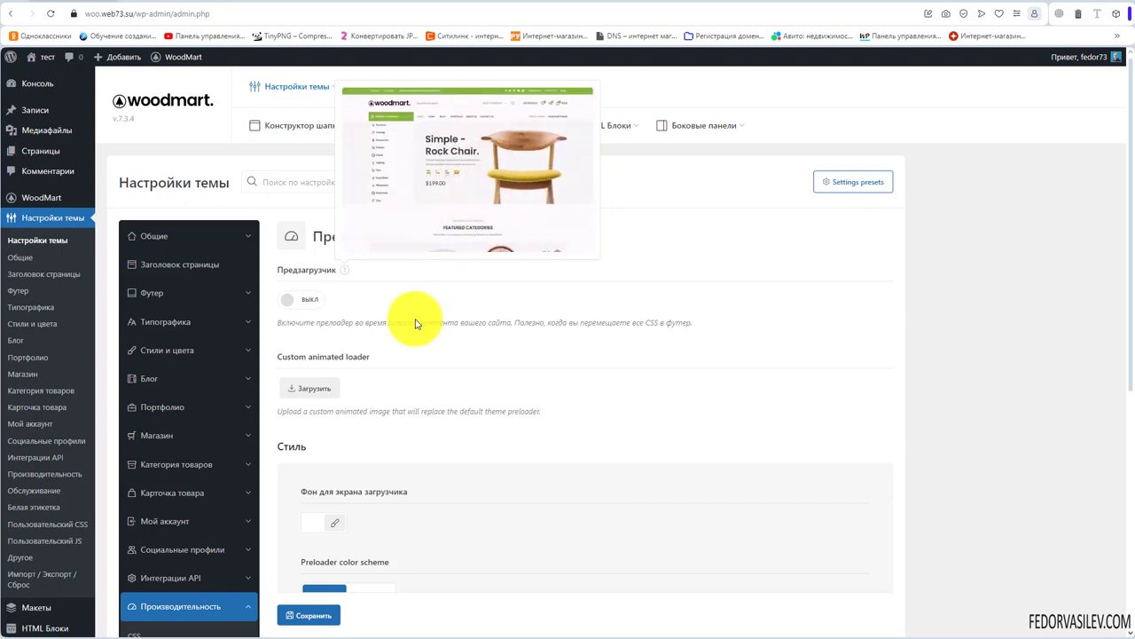
click(300, 299)
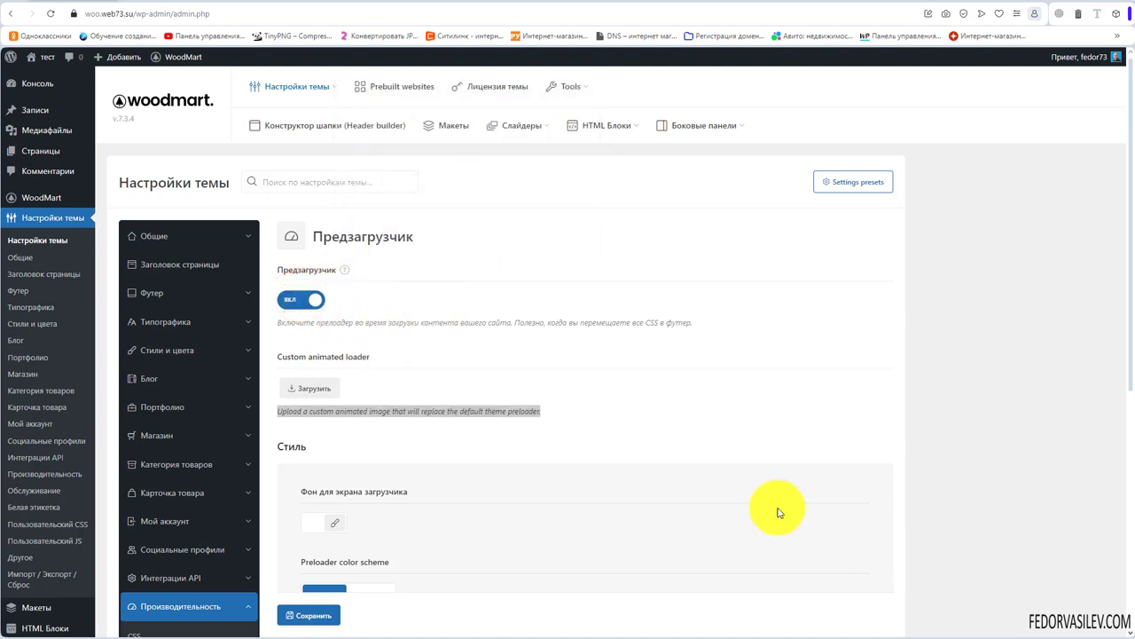
click(389, 383)
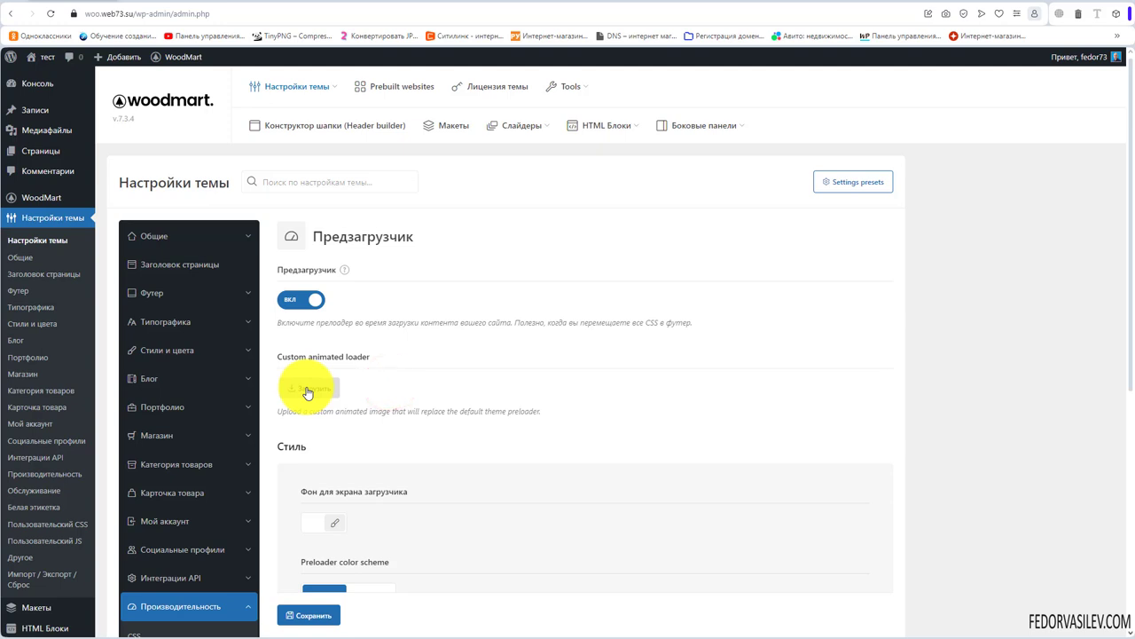
drag(297, 412, 535, 412)
mouse_move(344, 270)
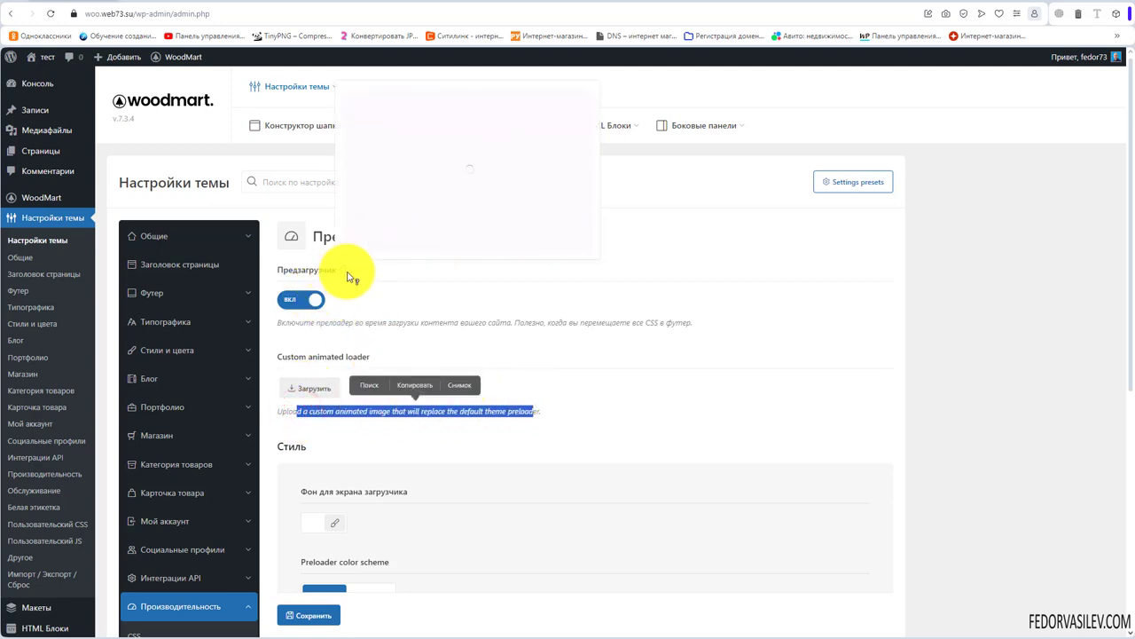
click(692, 325)
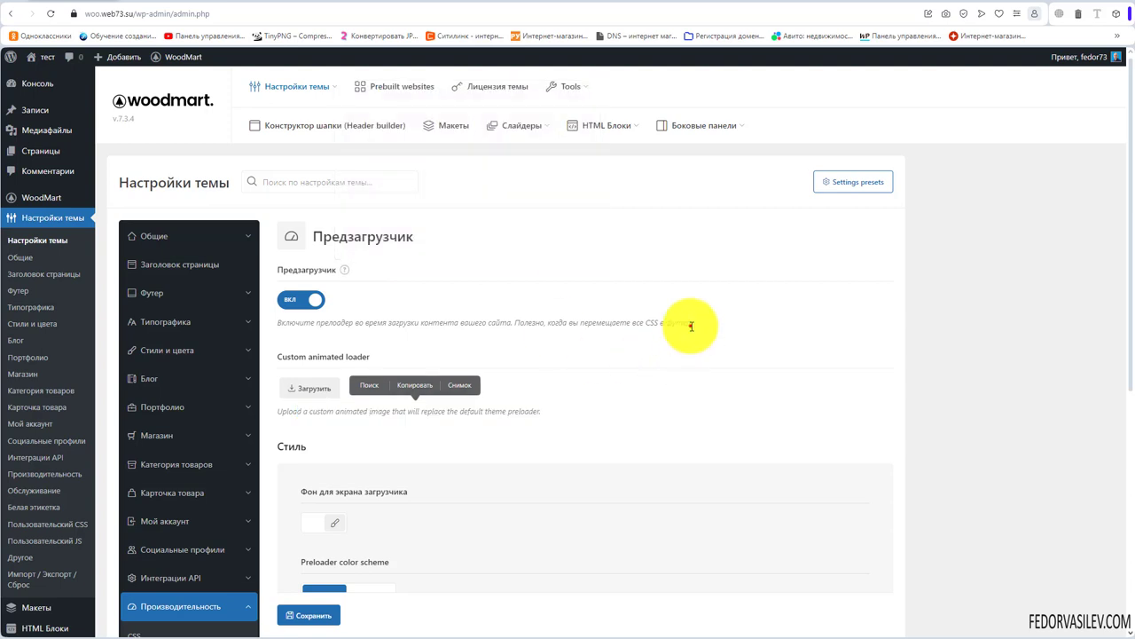
Step: Set the loader screen background to light pink, keep the Тёмный preloader color scheme, and save the settings
scroll(683, 326, down, 2)
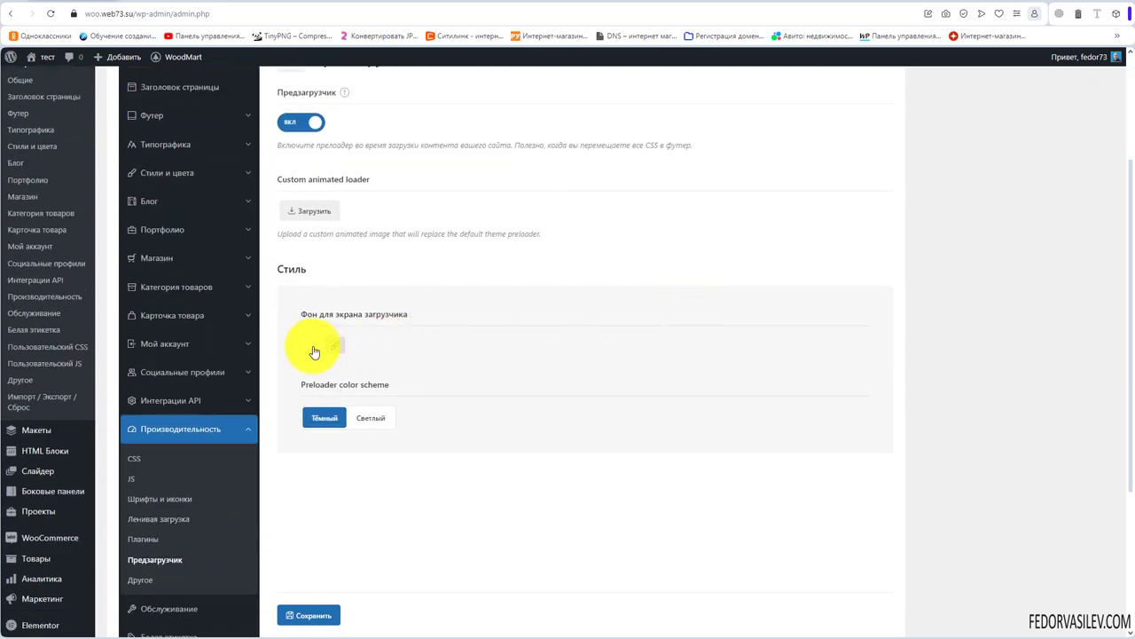
click(314, 351)
click(443, 451)
click(572, 364)
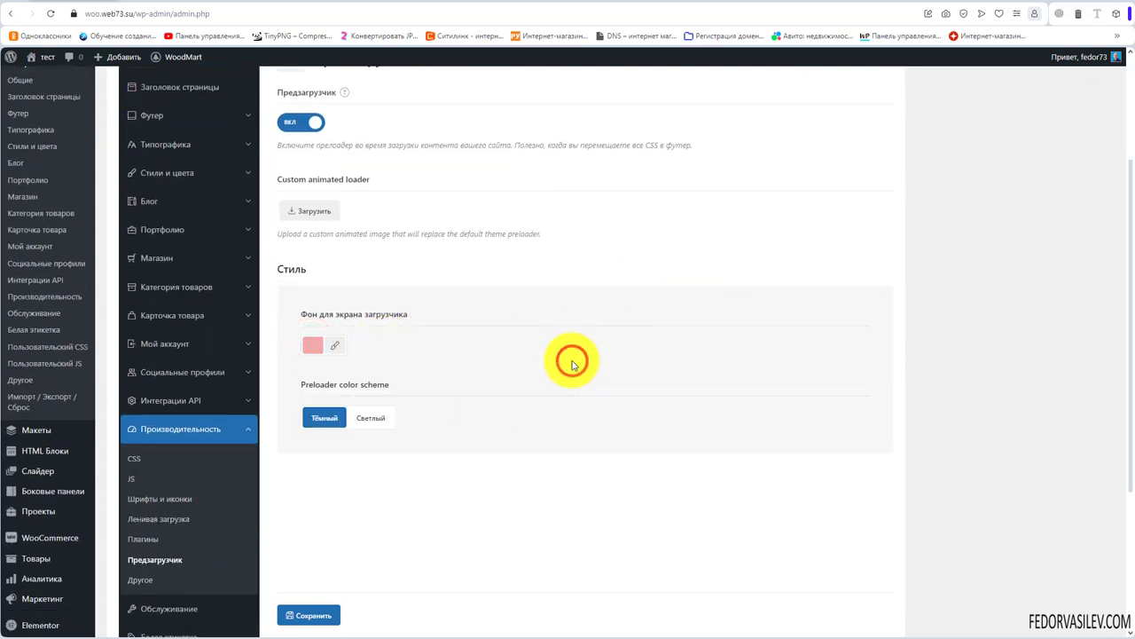
click(369, 419)
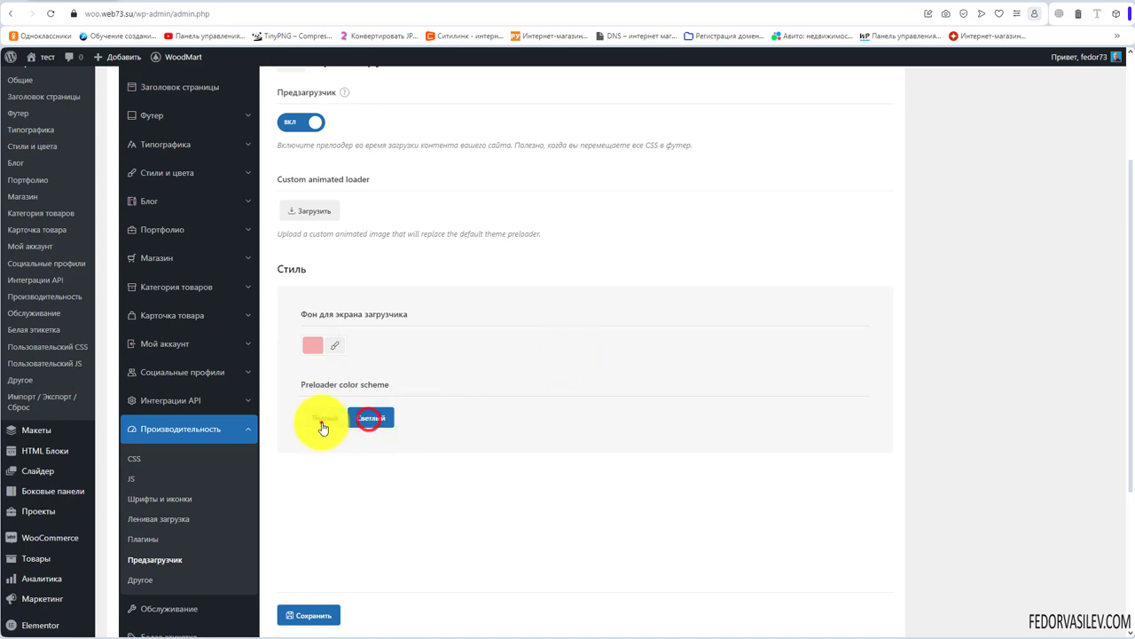
click(323, 424)
click(301, 612)
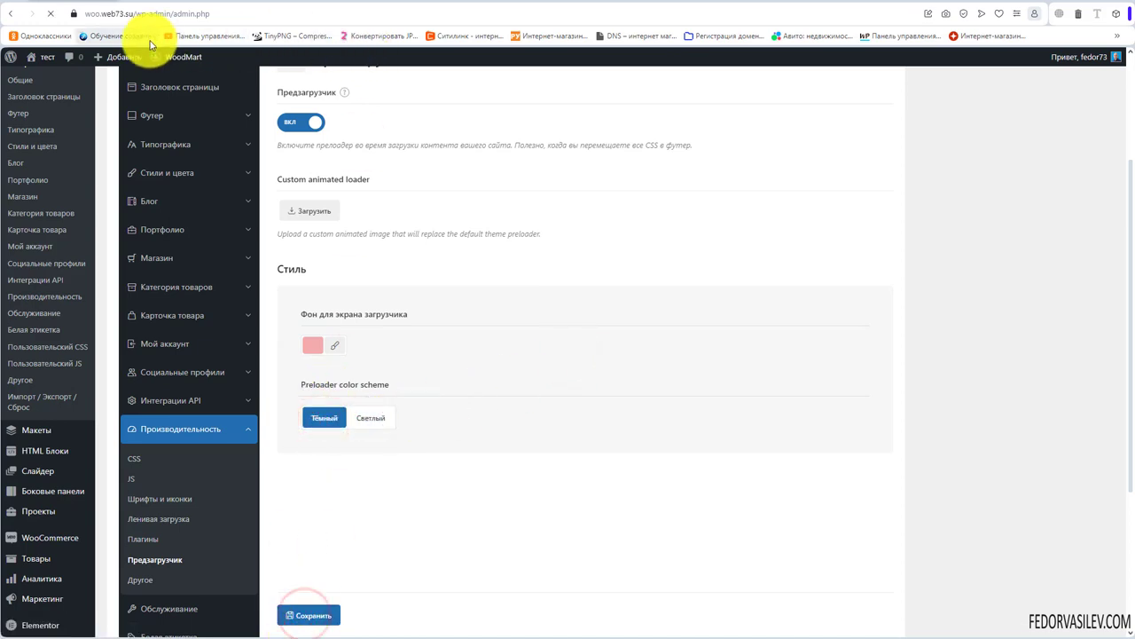
Step: Check the preloader on the storefront's home and shop pages, and switch it off again in the theme settings
click(47, 57)
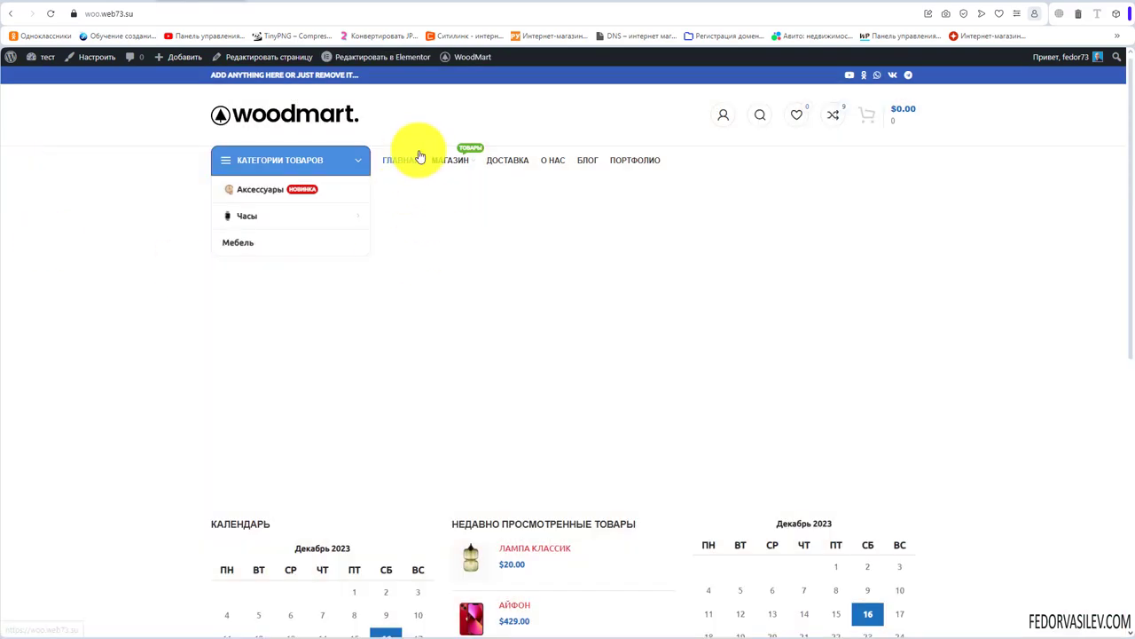
click(448, 165)
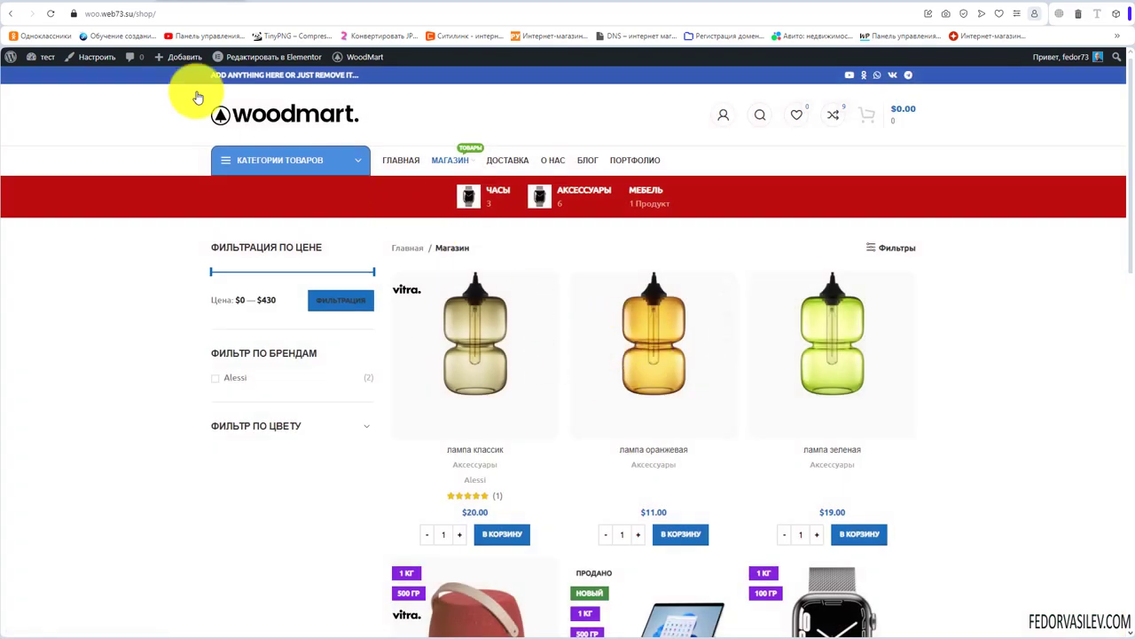
click(312, 383)
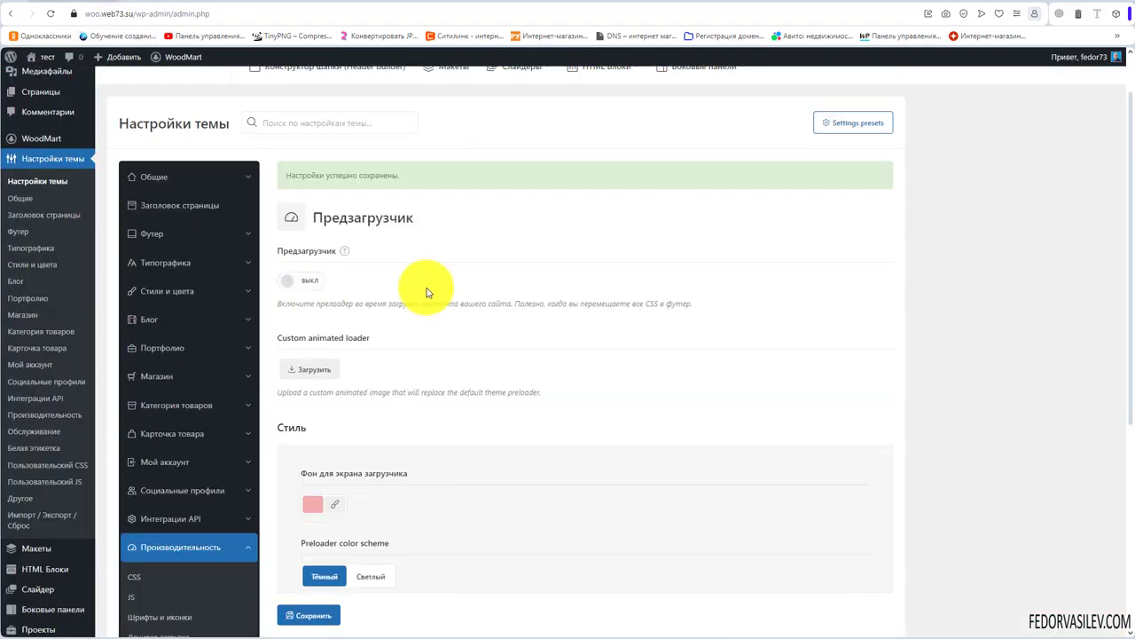
Step: Open the Обслуживание theme settings and save them with maintenance mode enabled
scroll(430, 284, down, 2)
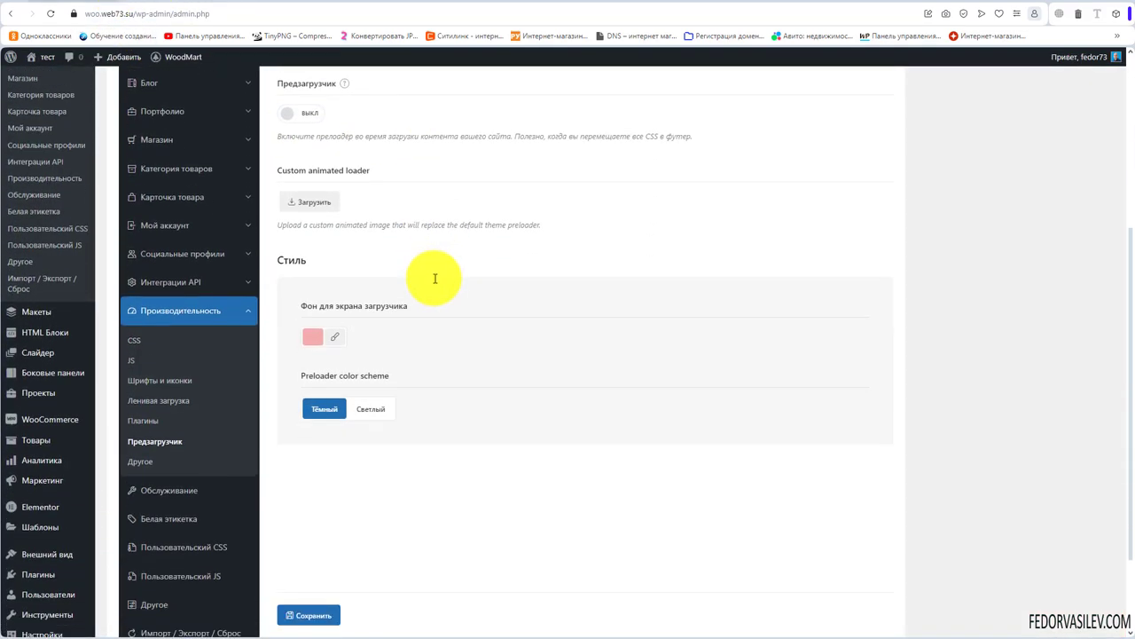
scroll(435, 279, down, 1)
click(177, 376)
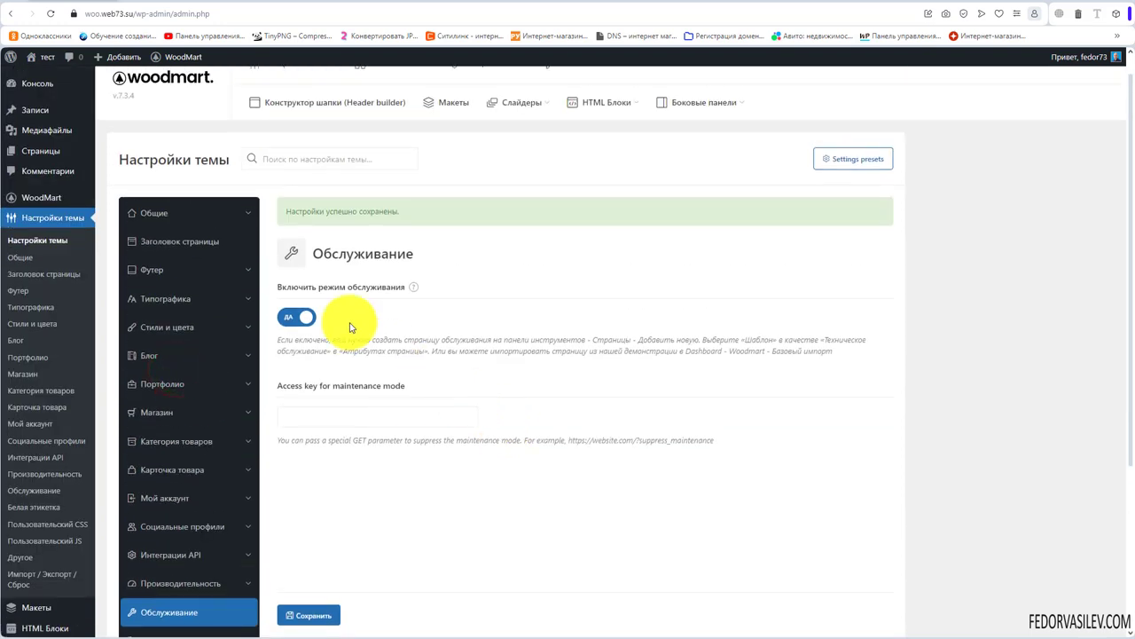
mouse_move(414, 287)
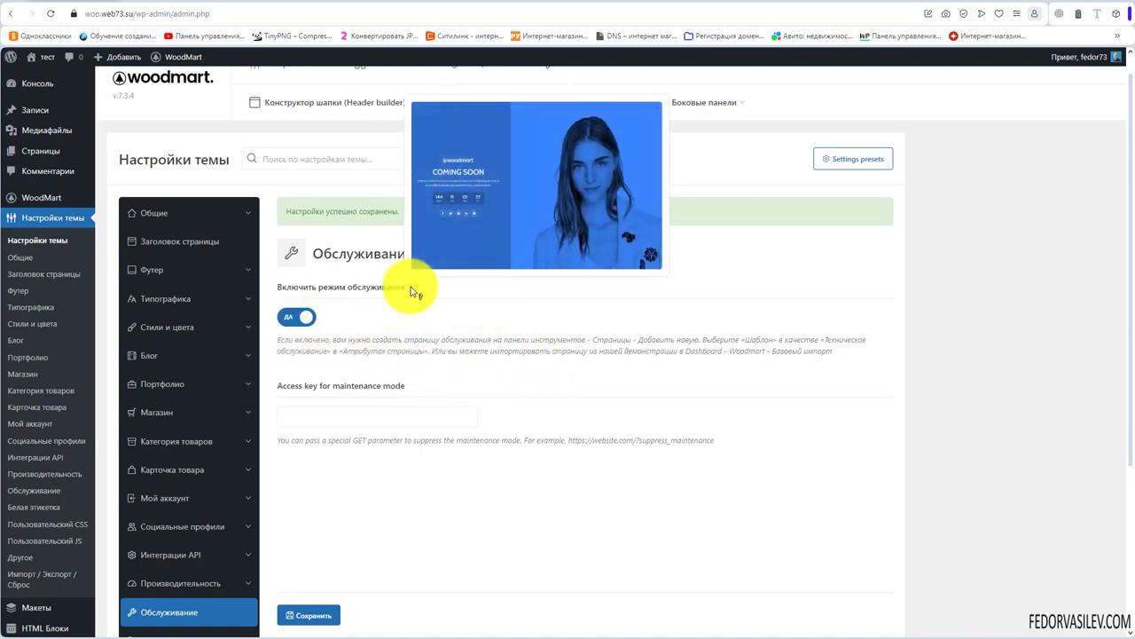
scroll(301, 399, down, 1)
click(312, 618)
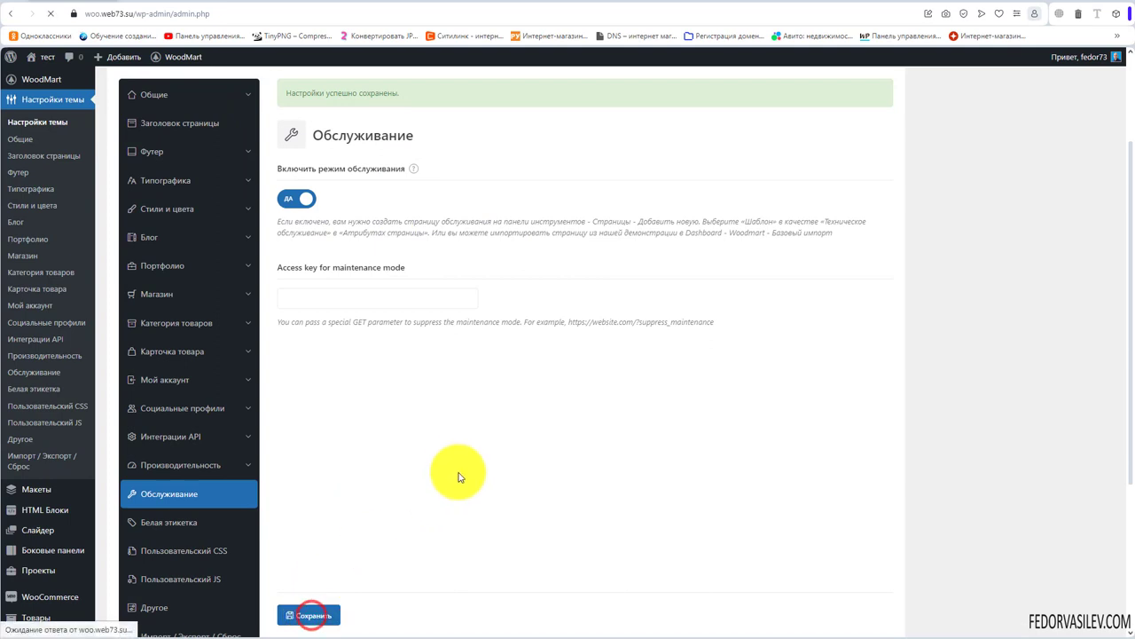
mouse_move(421, 314)
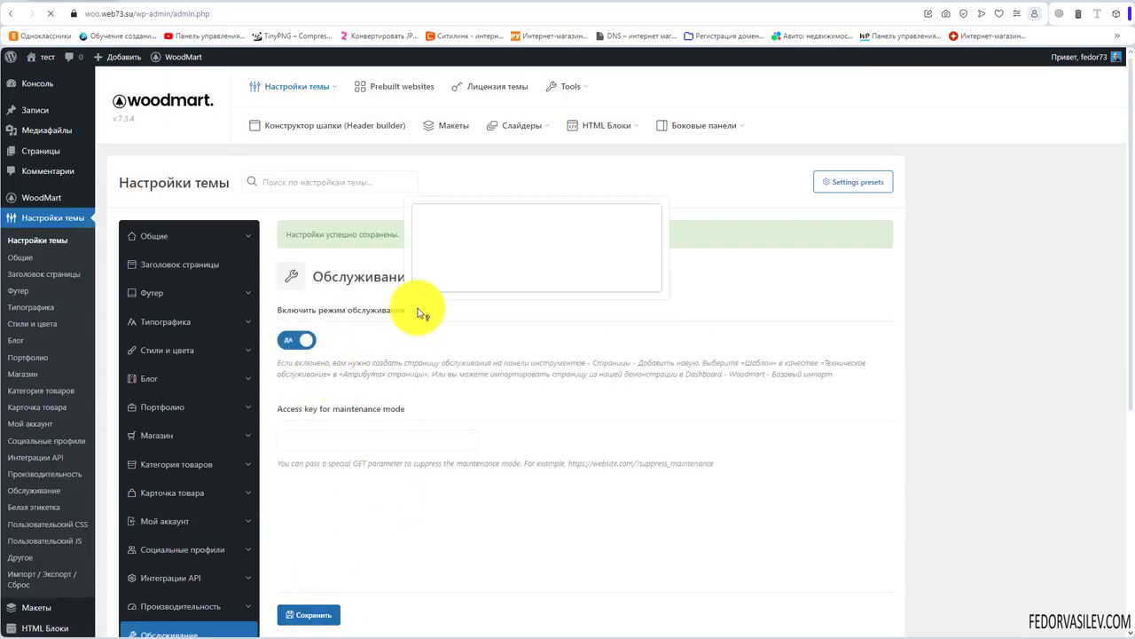
Step: Switch to editing the "обслуживание" page, choose the Обслуживание template with no parent page, and update the page
click(142, 2)
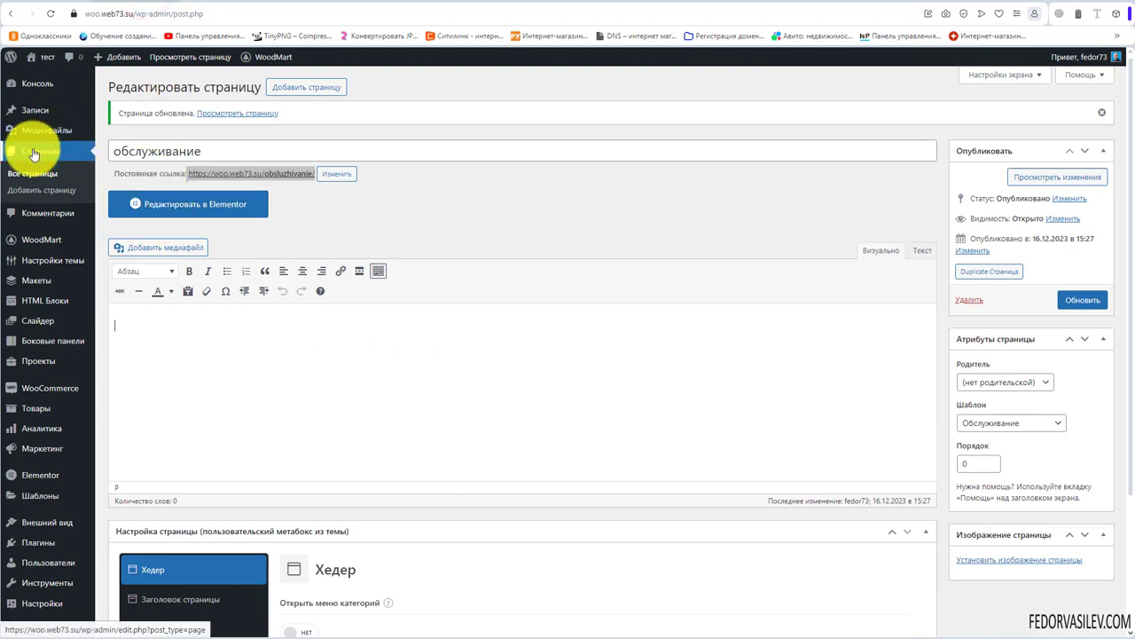
click(219, 151)
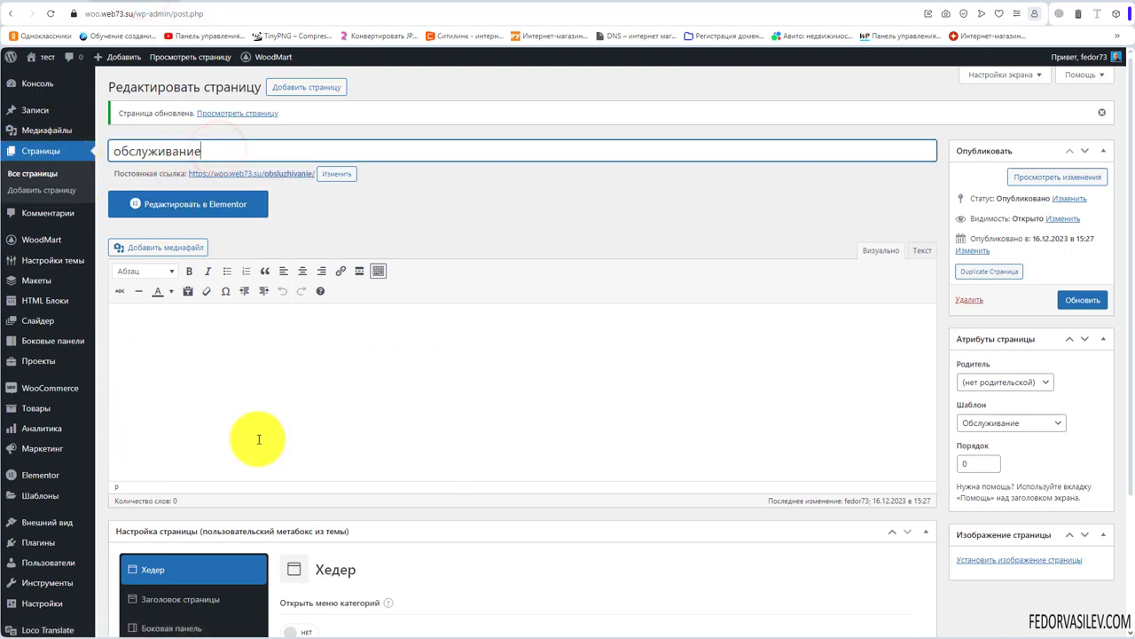
drag(233, 147, 66, 150)
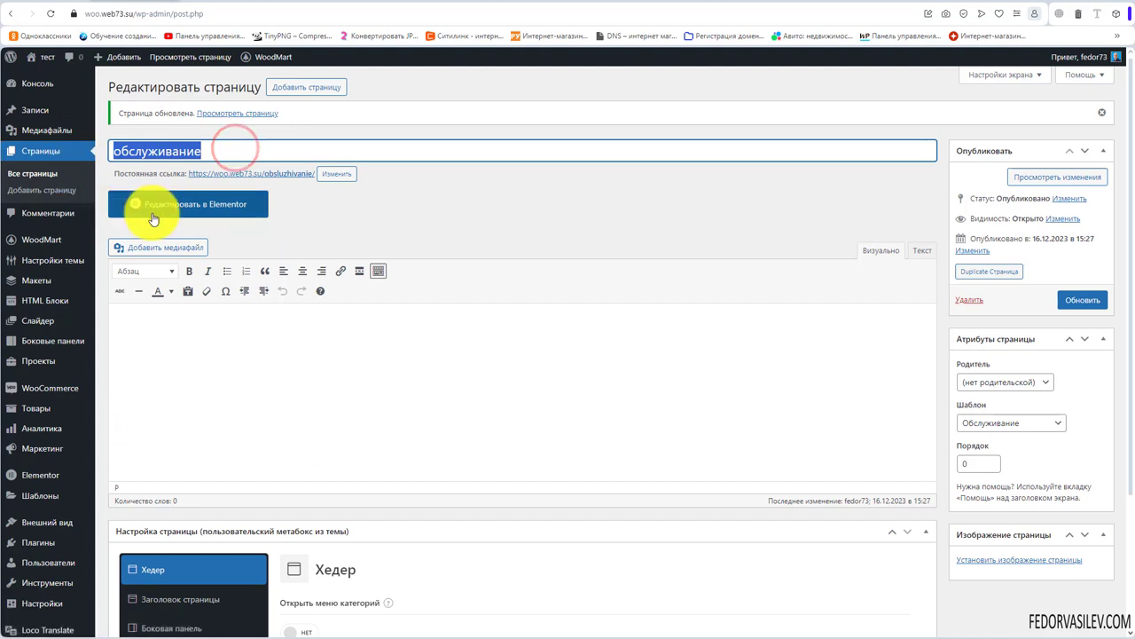
click(634, 241)
scroll(635, 241, down, 2)
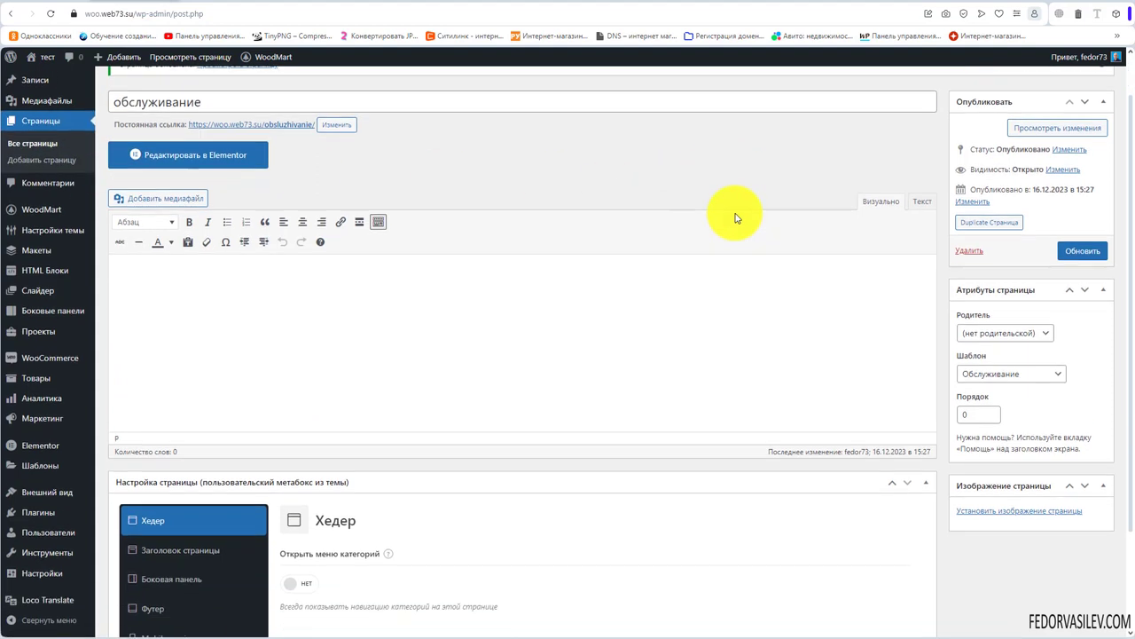
scroll(1082, 364, up, 1)
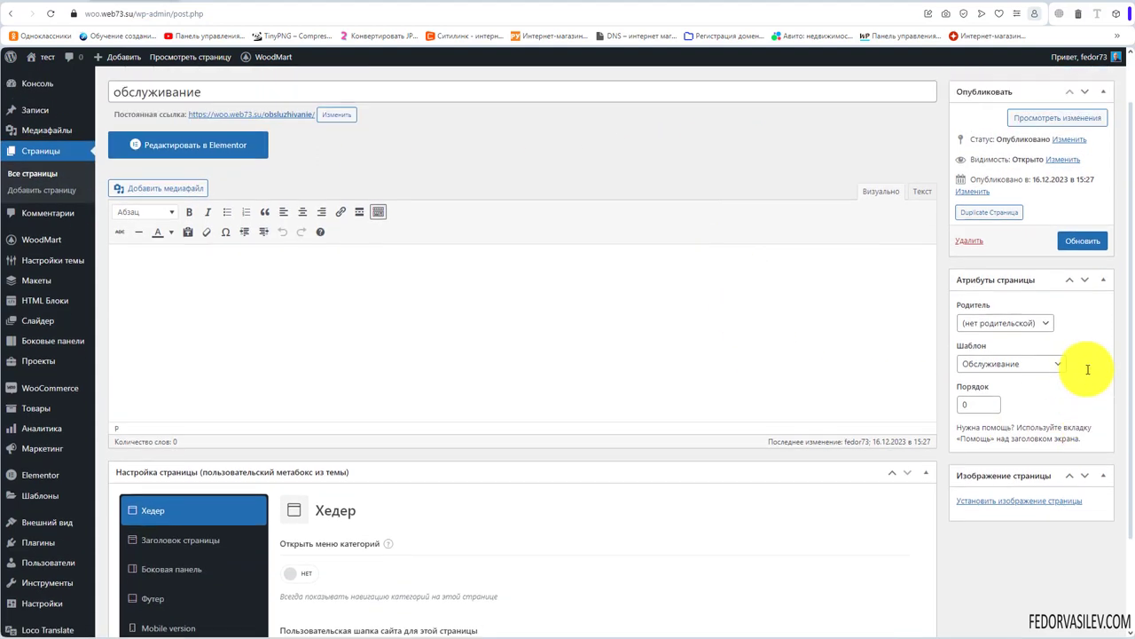
click(1039, 320)
click(1039, 323)
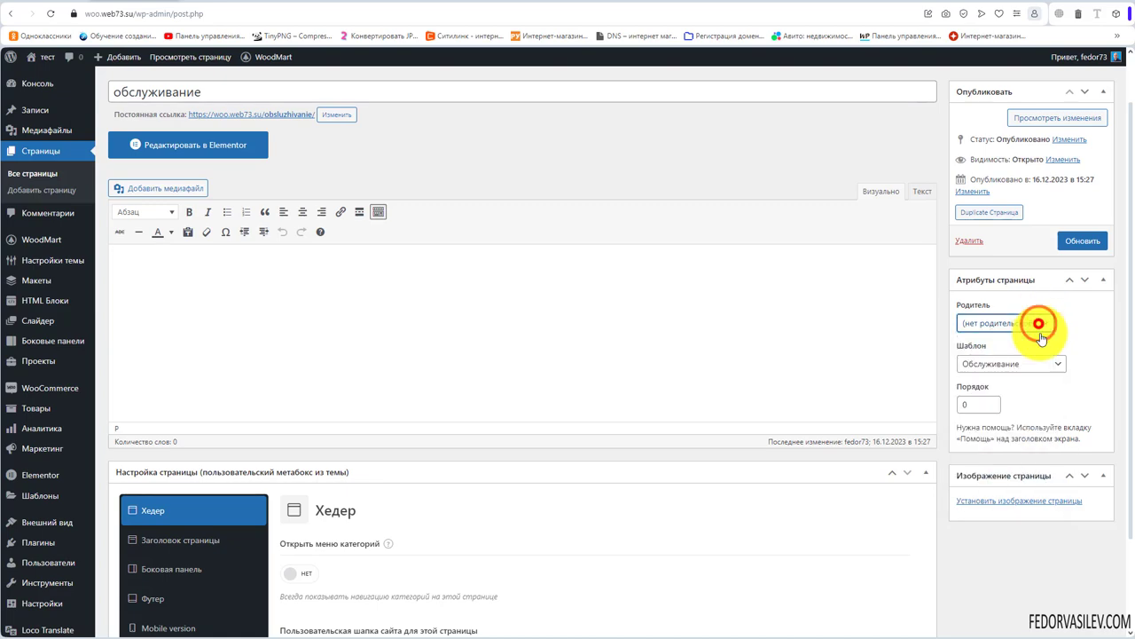
click(1050, 363)
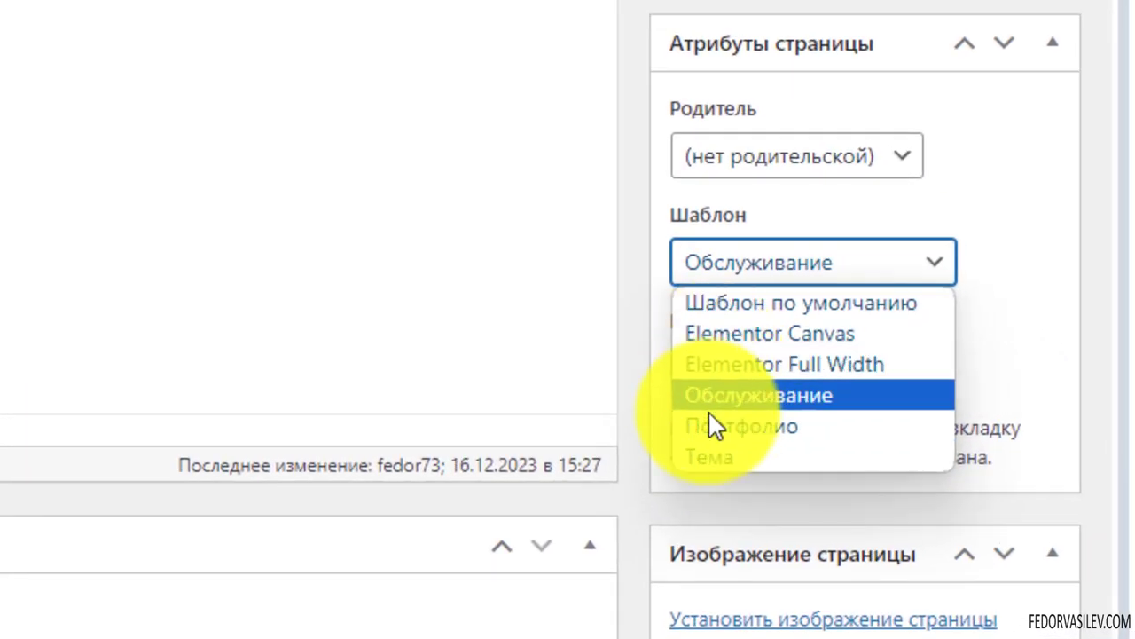
click(715, 396)
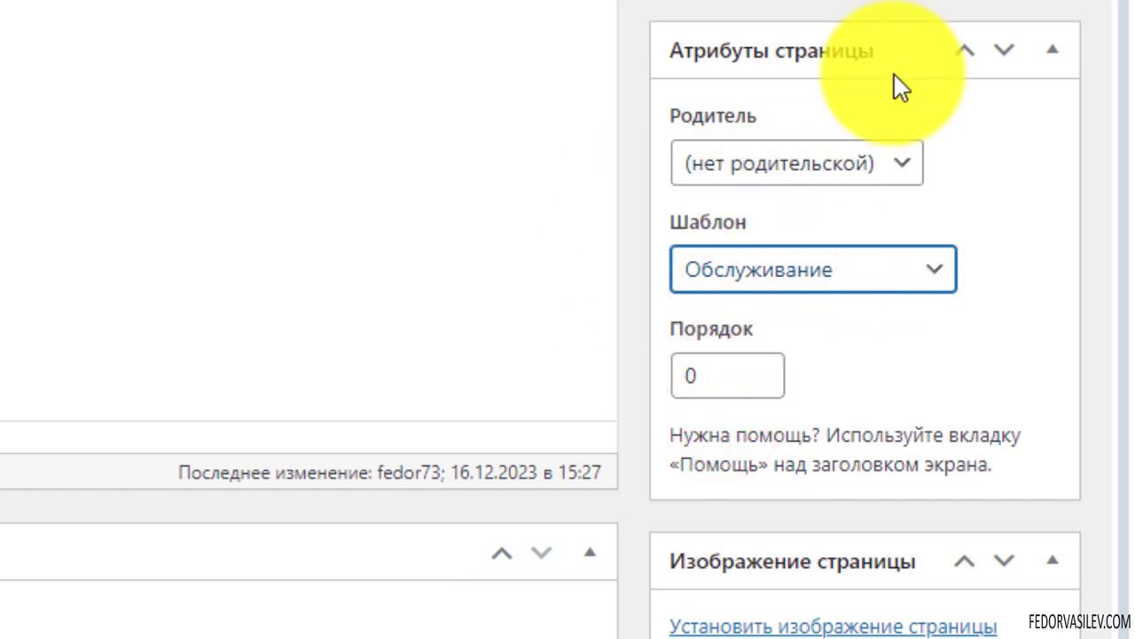
click(985, 145)
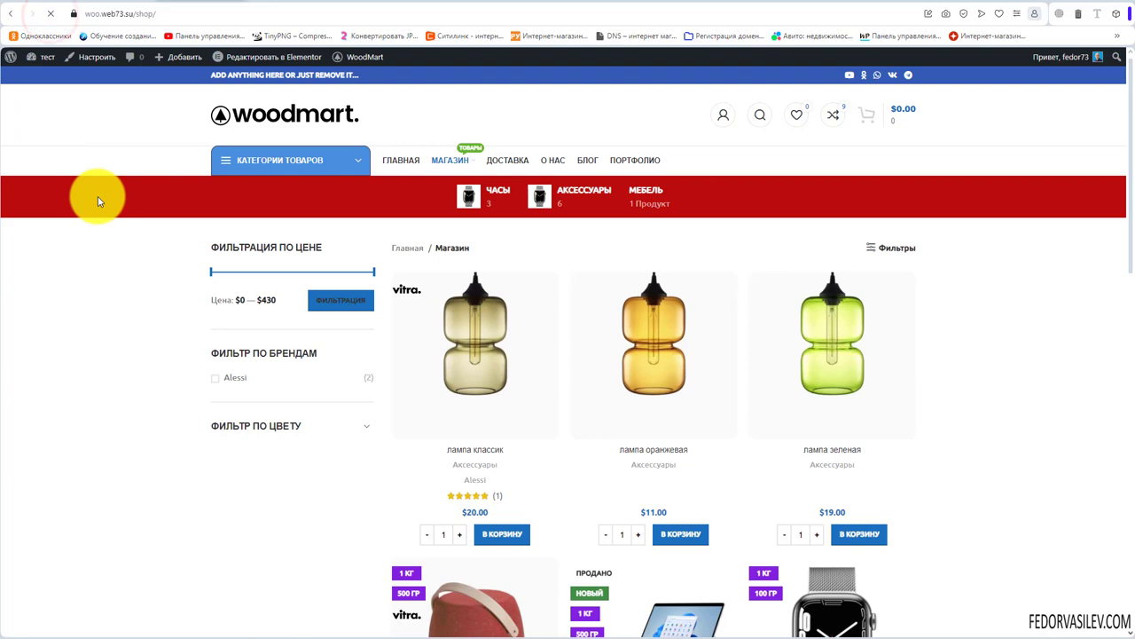
Step: Log out of the store account from the shop page and check the maintenance page's address
scroll(704, 291, down, 5)
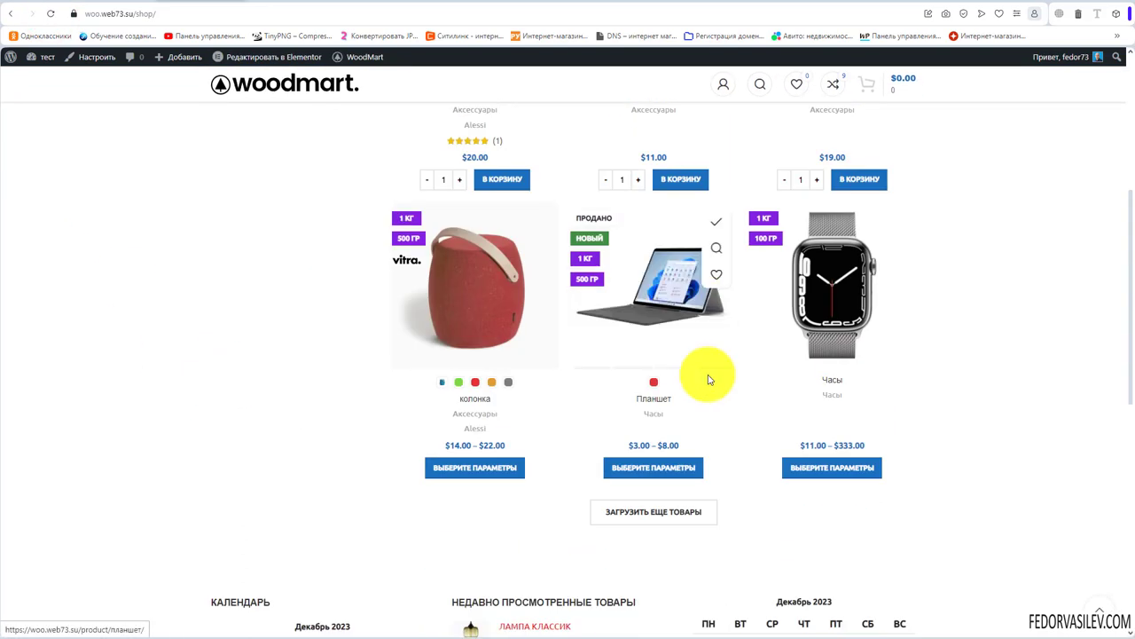
scroll(710, 375, up, 5)
mouse_move(723, 115)
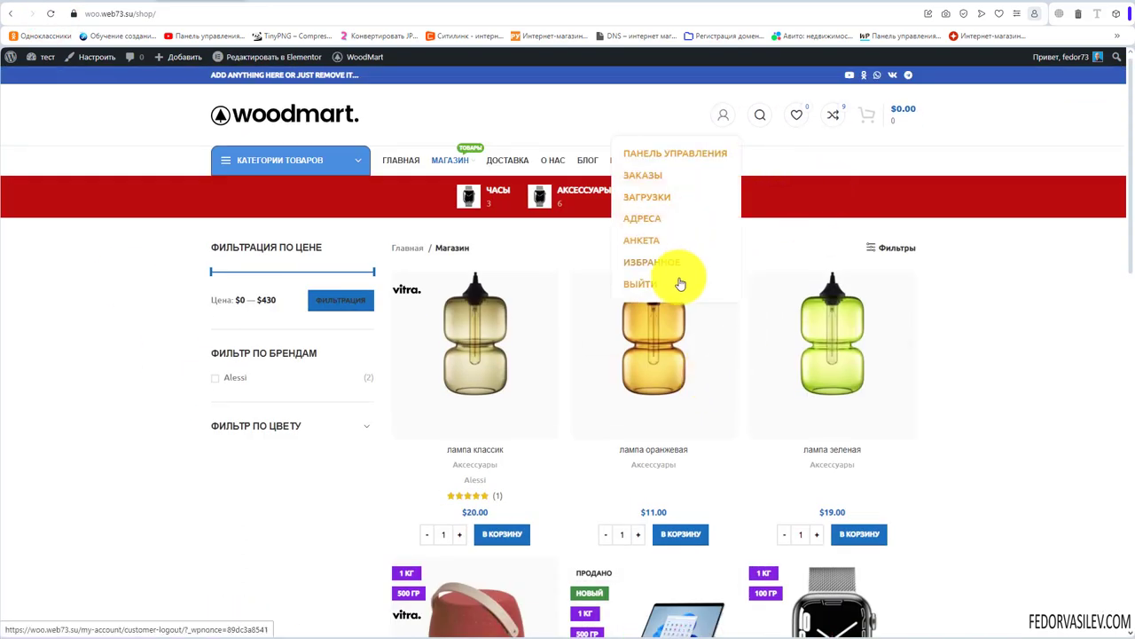
click(654, 278)
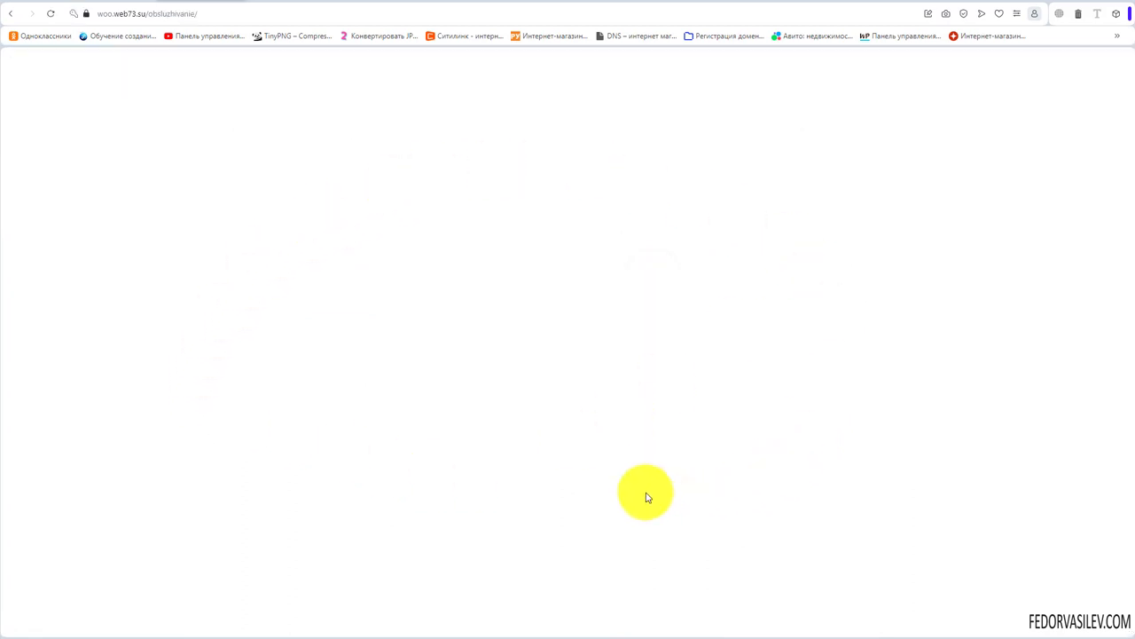
click(170, 15)
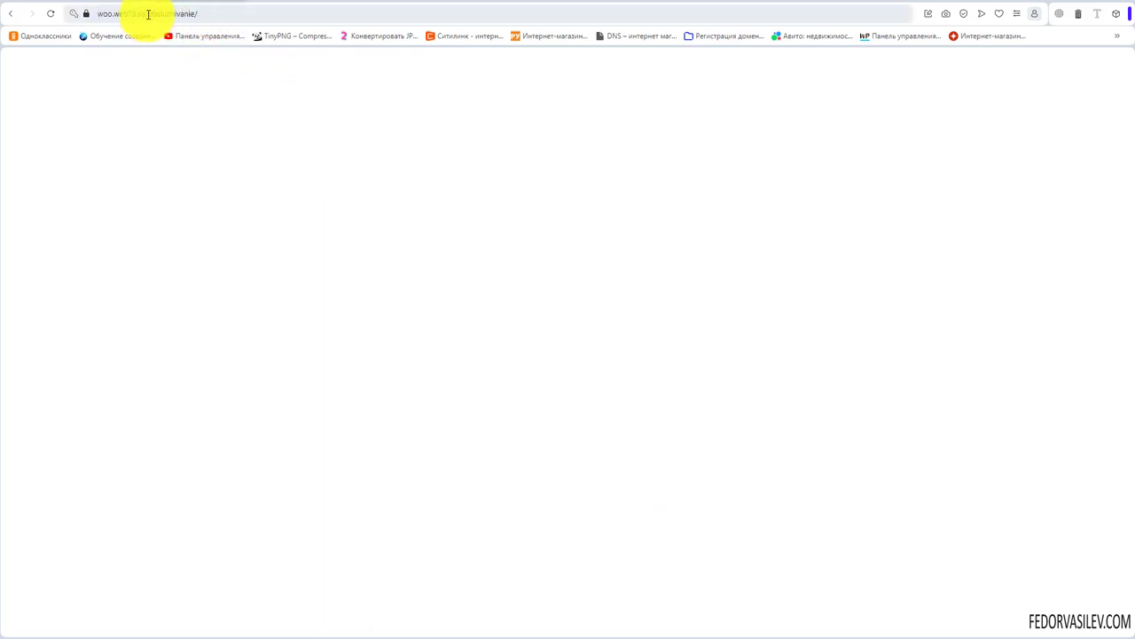
Step: Examine the obsluzhivanie part of the maintenance page's address and reload the storefront page
click(145, 13)
click(140, 13)
drag(211, 13, 148, 18)
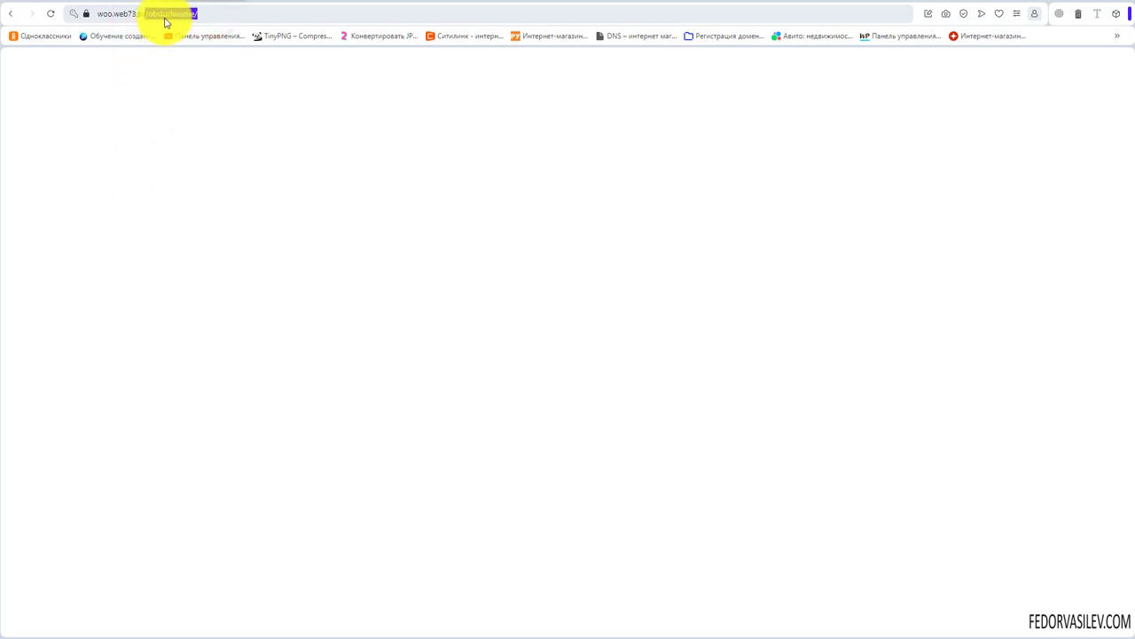
click(222, 12)
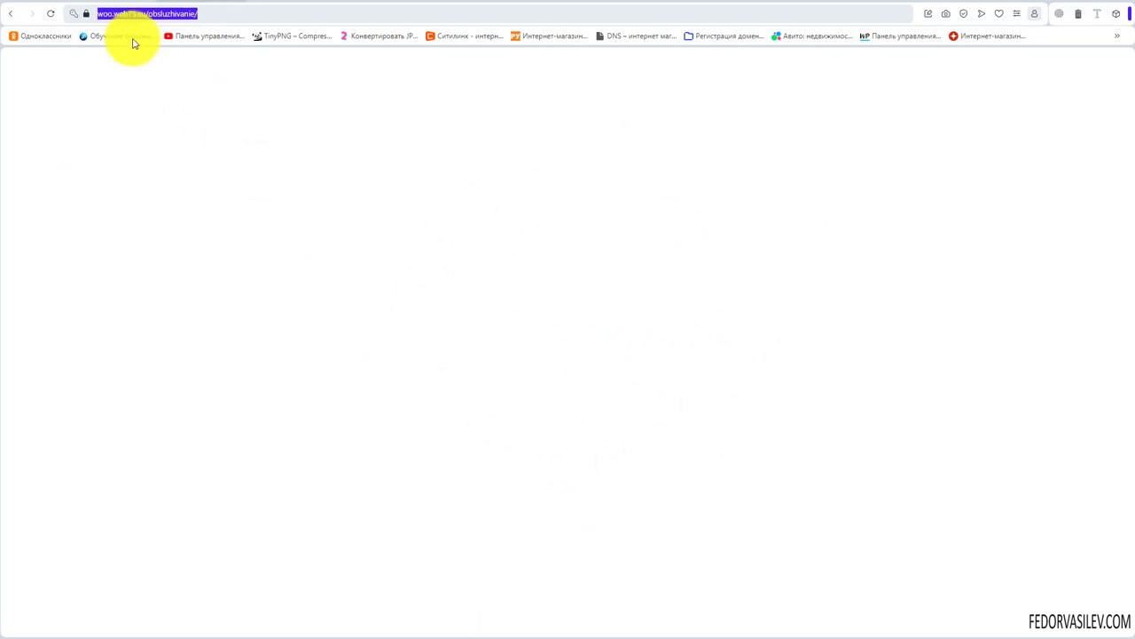
click(52, 11)
click(641, 339)
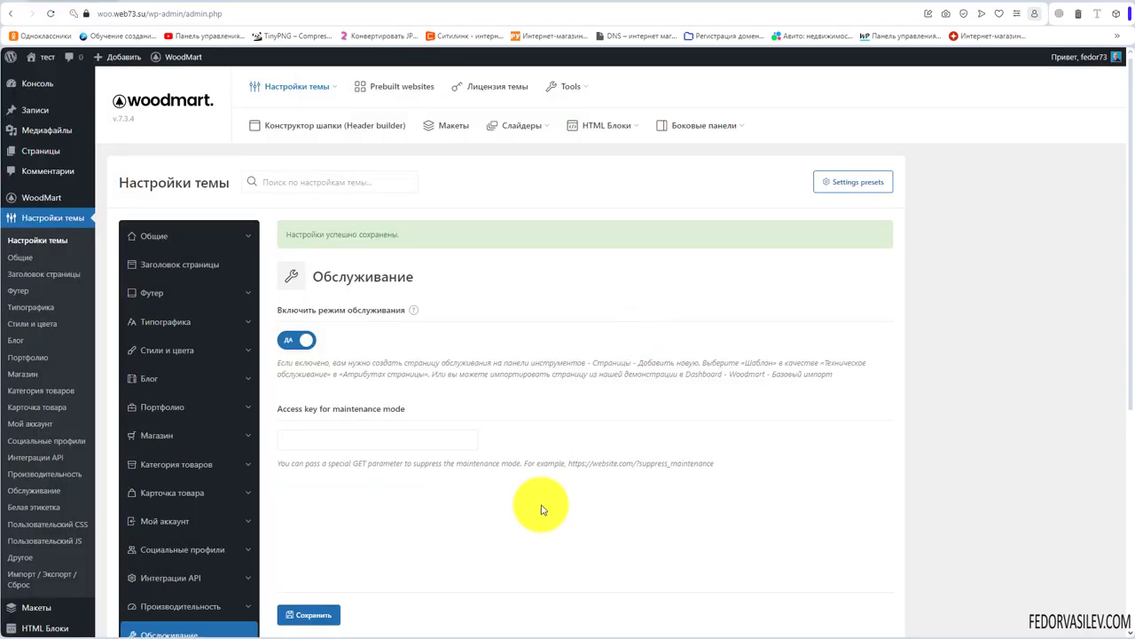
Step: Open the WoodMart prebuilt websites library and filter the additional page templates to the Maintenance category
click(31, 153)
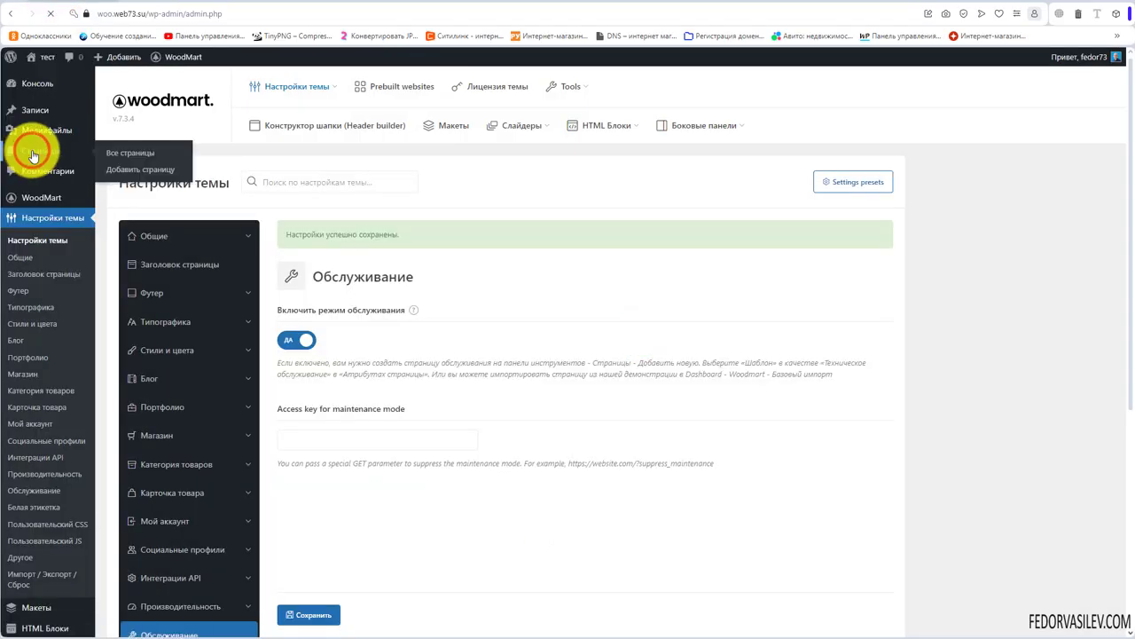
scroll(162, 344, down, 3)
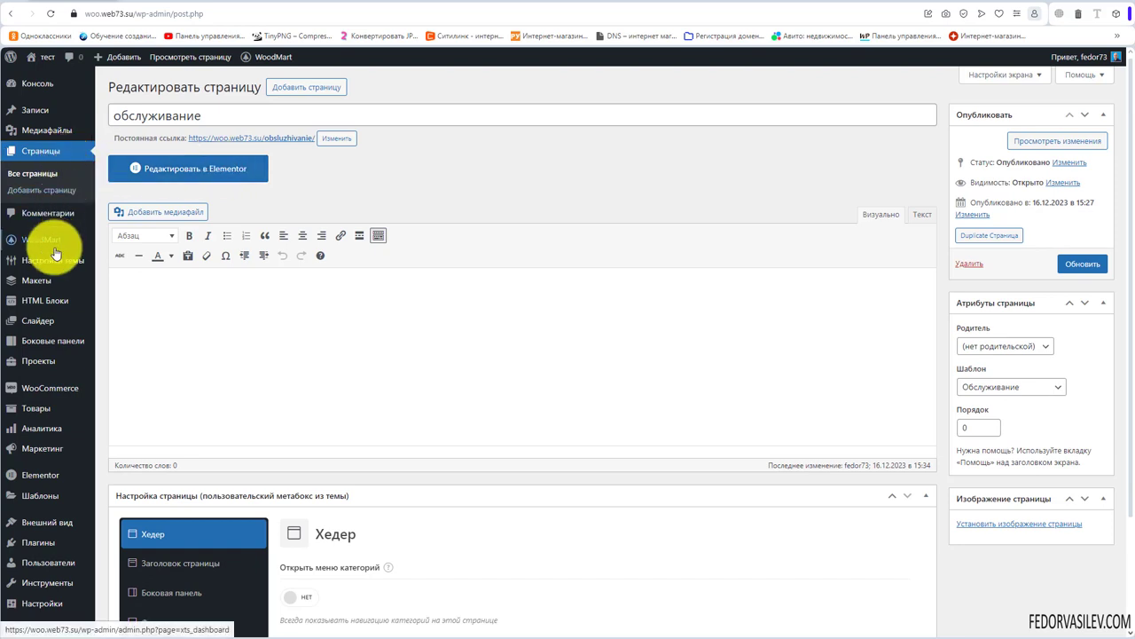
mouse_move(55, 254)
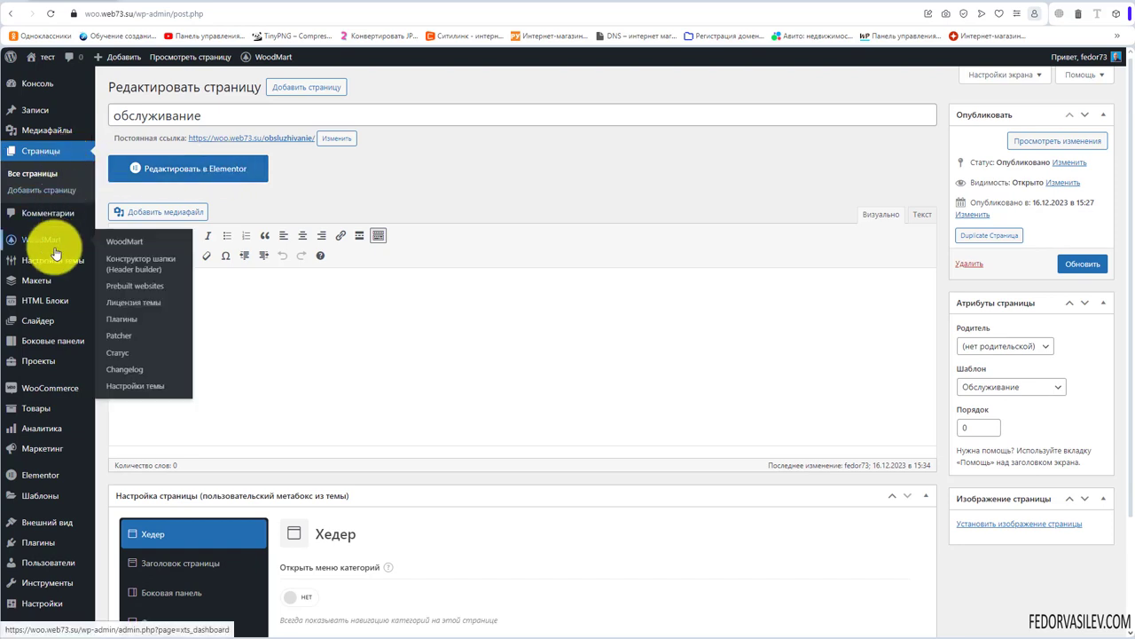
click(129, 289)
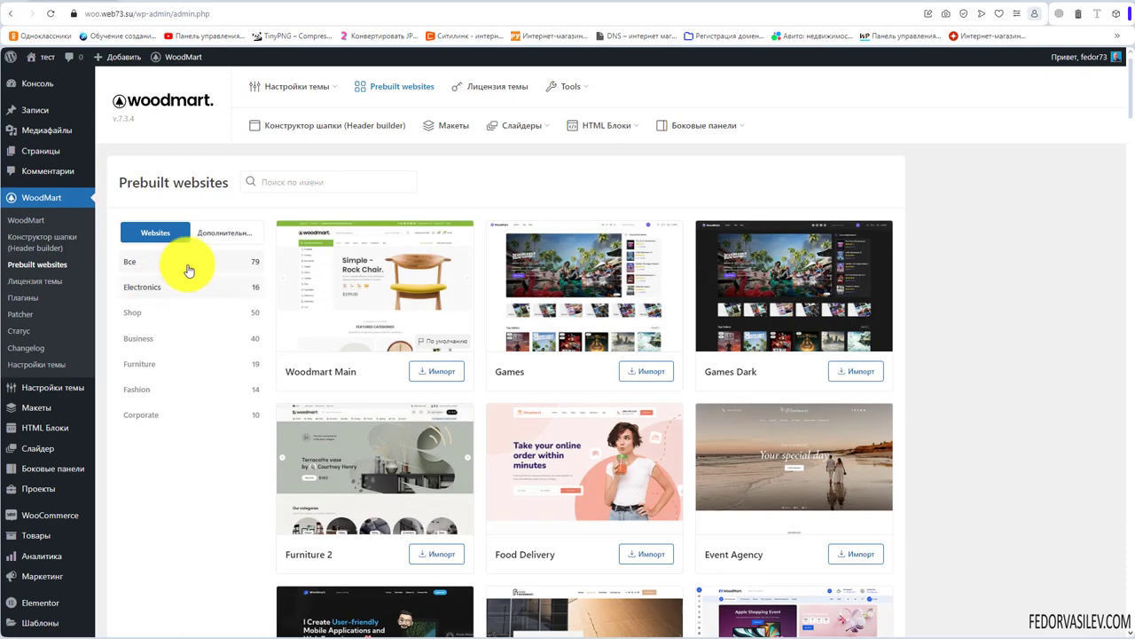
click(222, 233)
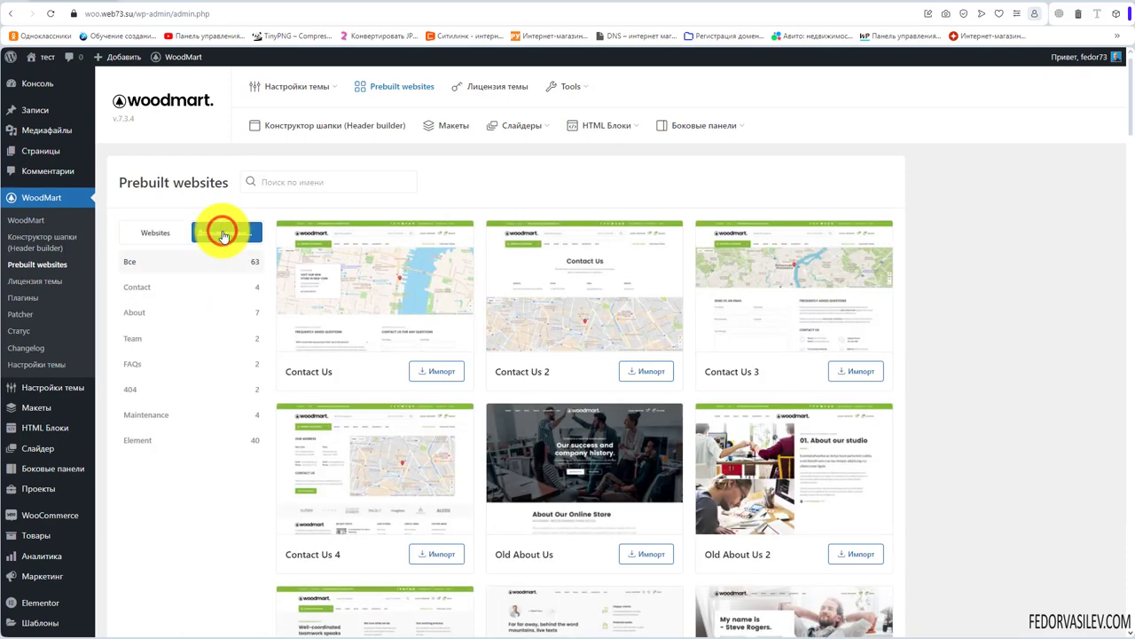
click(146, 415)
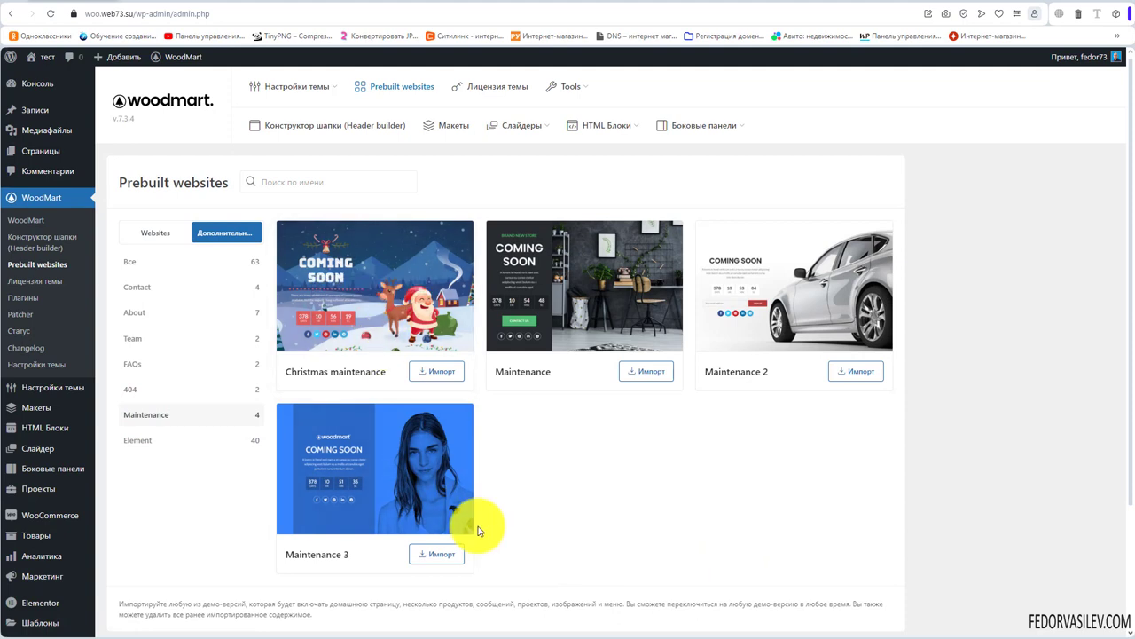
Step: Preview the Christmas maintenance template and examine its heading, countdown and social buttons
mouse_move(302, 309)
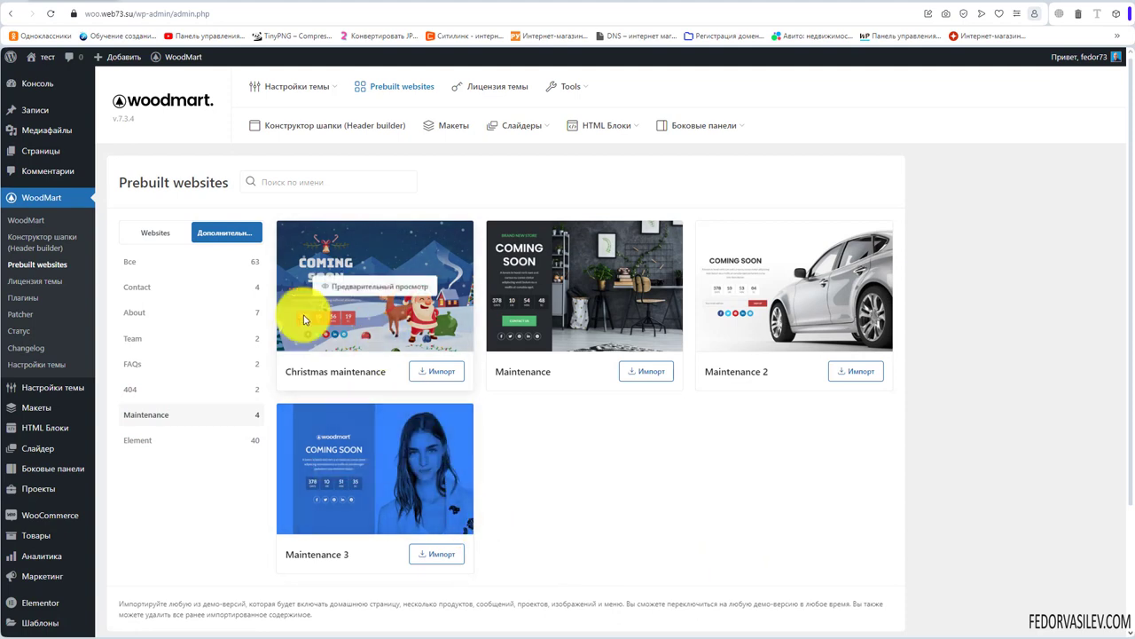
click(344, 295)
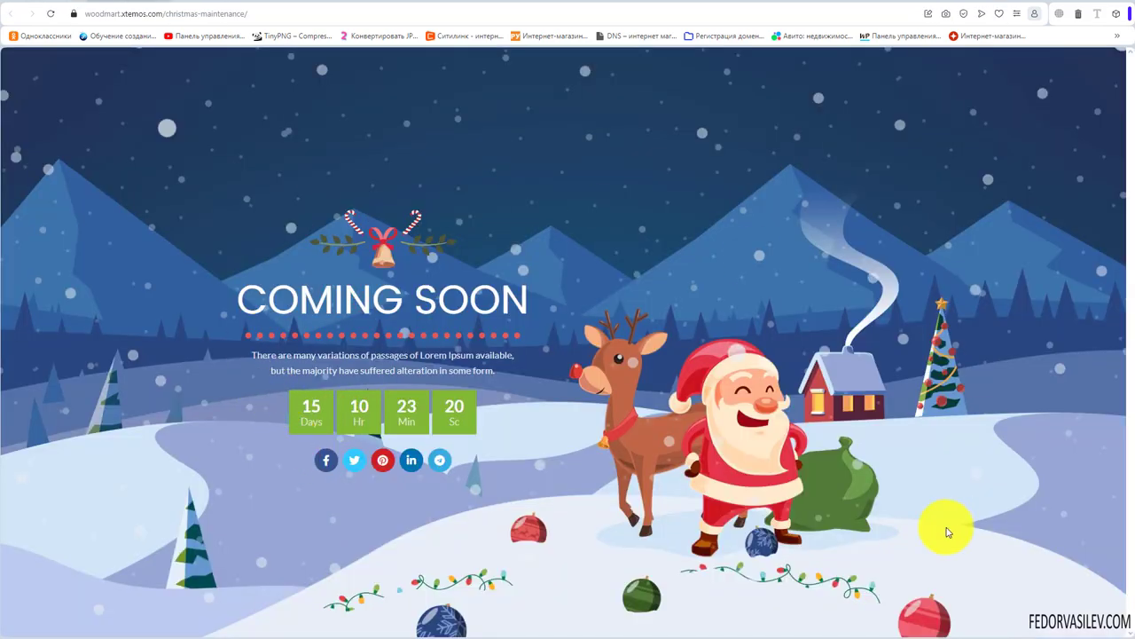
drag(536, 307, 239, 298)
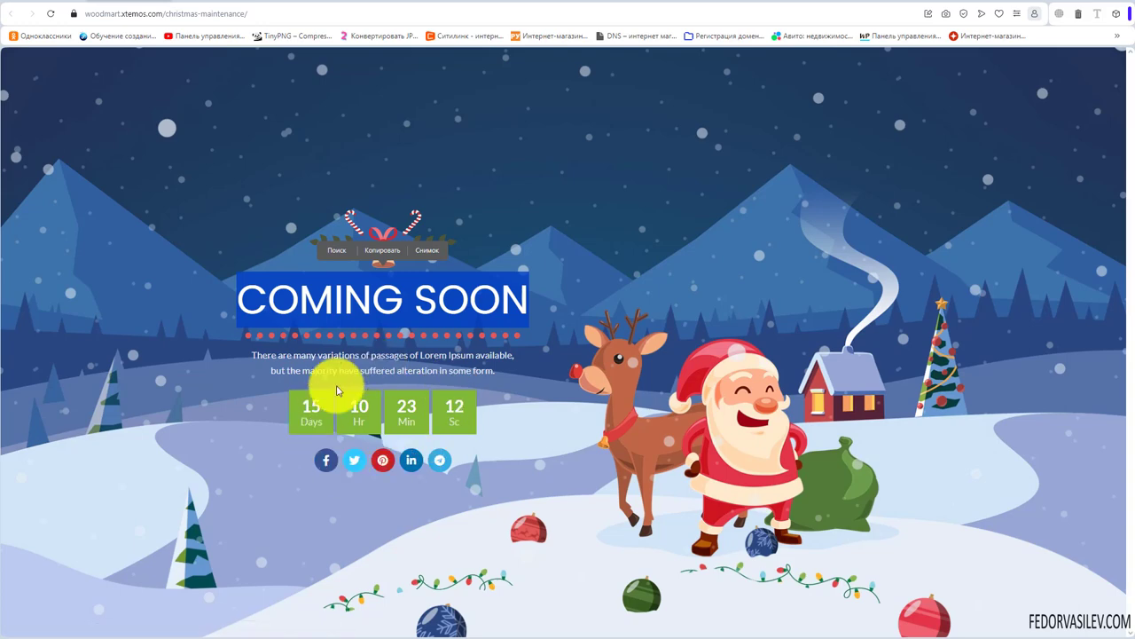
click(463, 477)
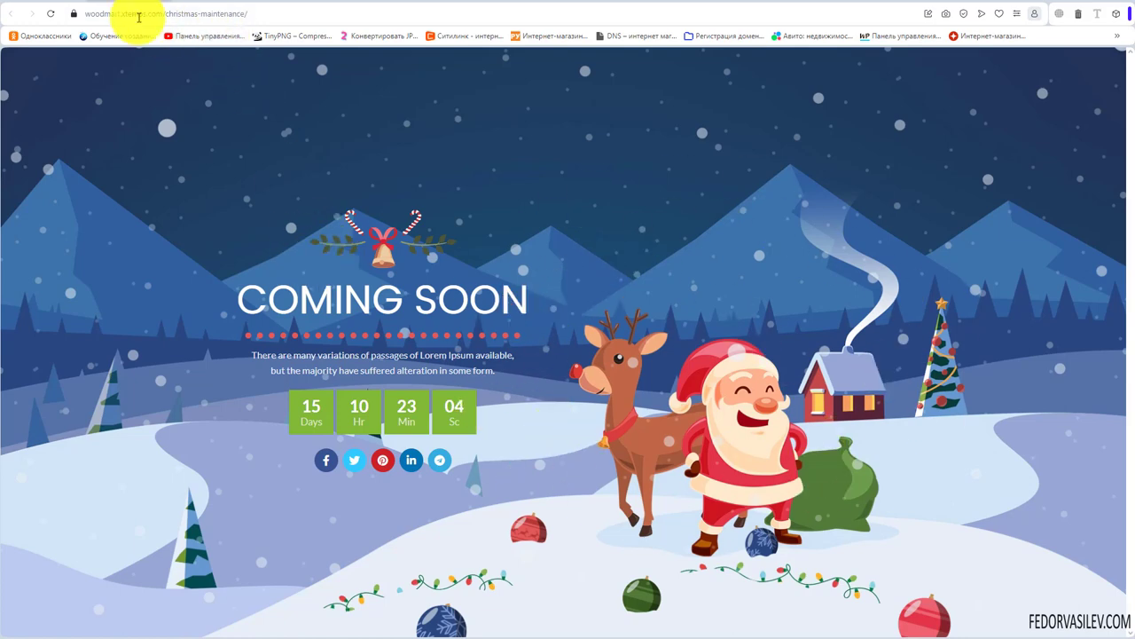
Step: Import the Christmas maintenance template and find the imported page in the site's page list
click(168, 3)
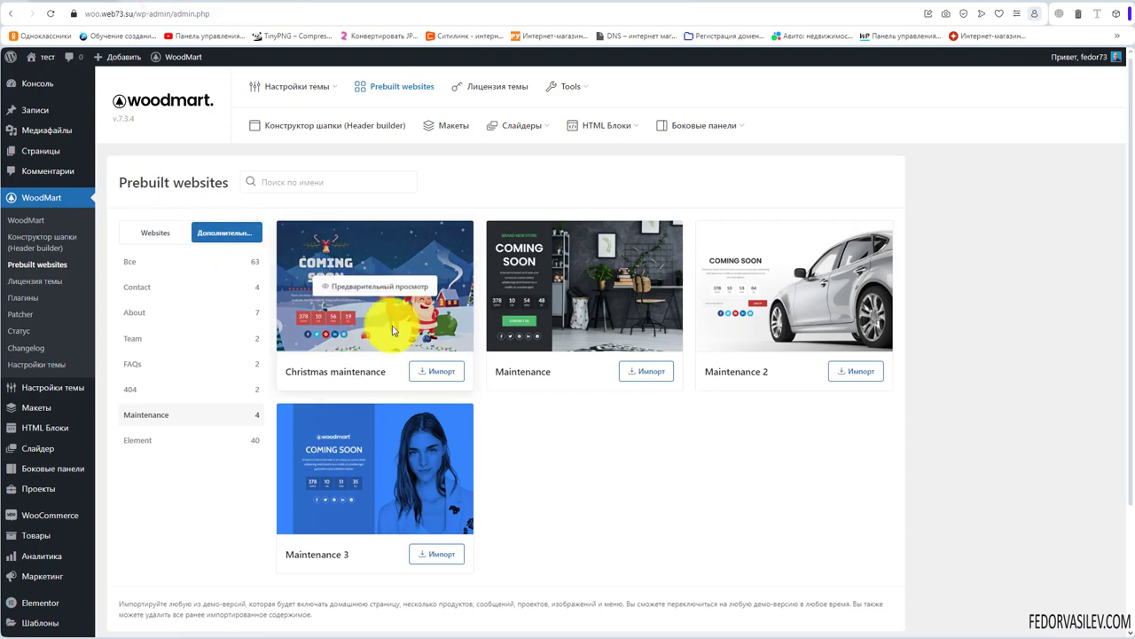
click(441, 373)
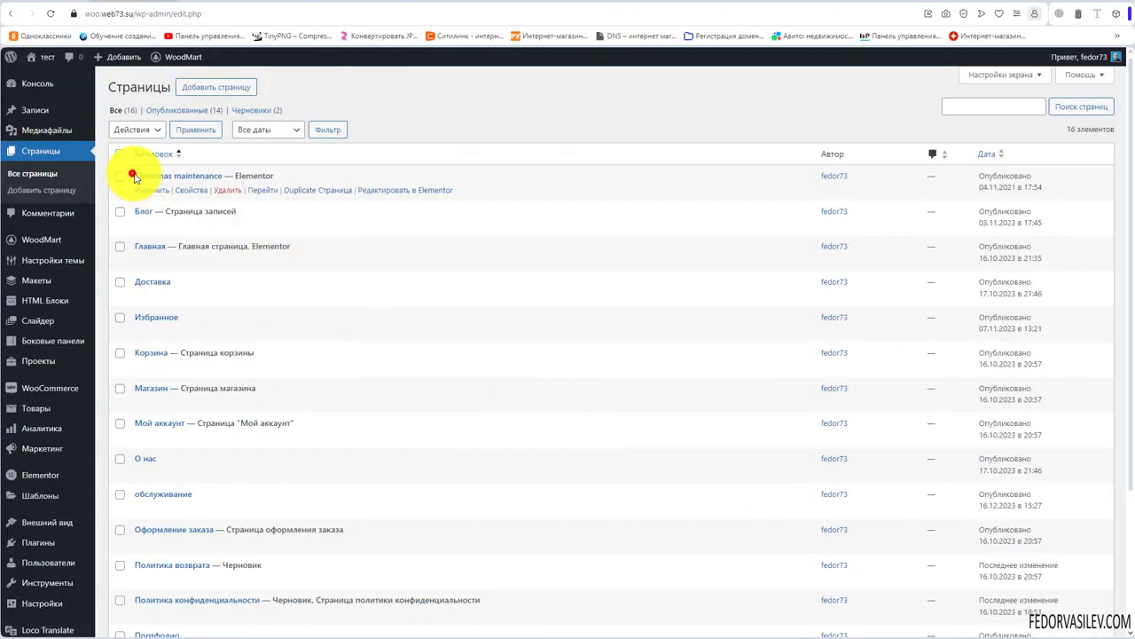
drag(135, 177, 233, 176)
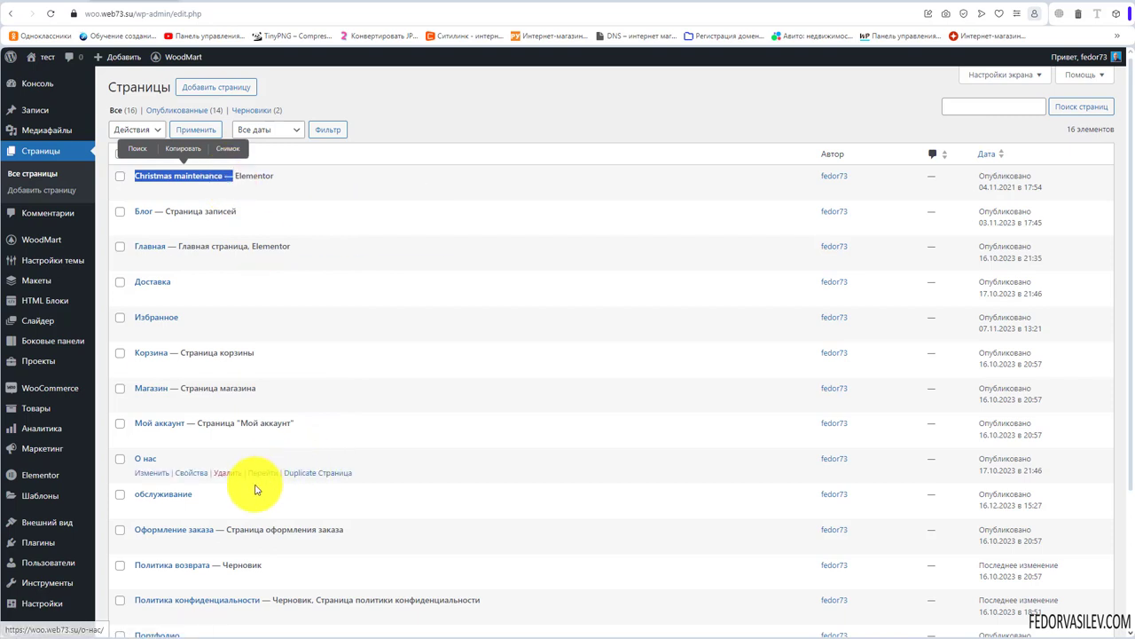
Step: Quick-edit the "обслуживание" page, set its status to Черновик and update it
drag(202, 498, 166, 490)
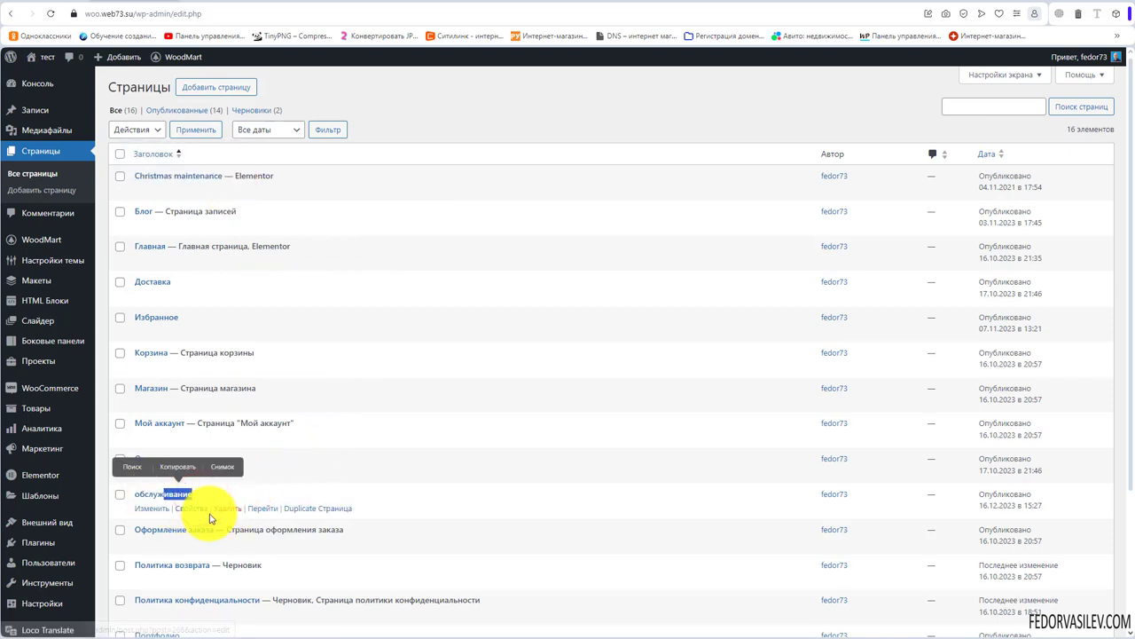
click(193, 511)
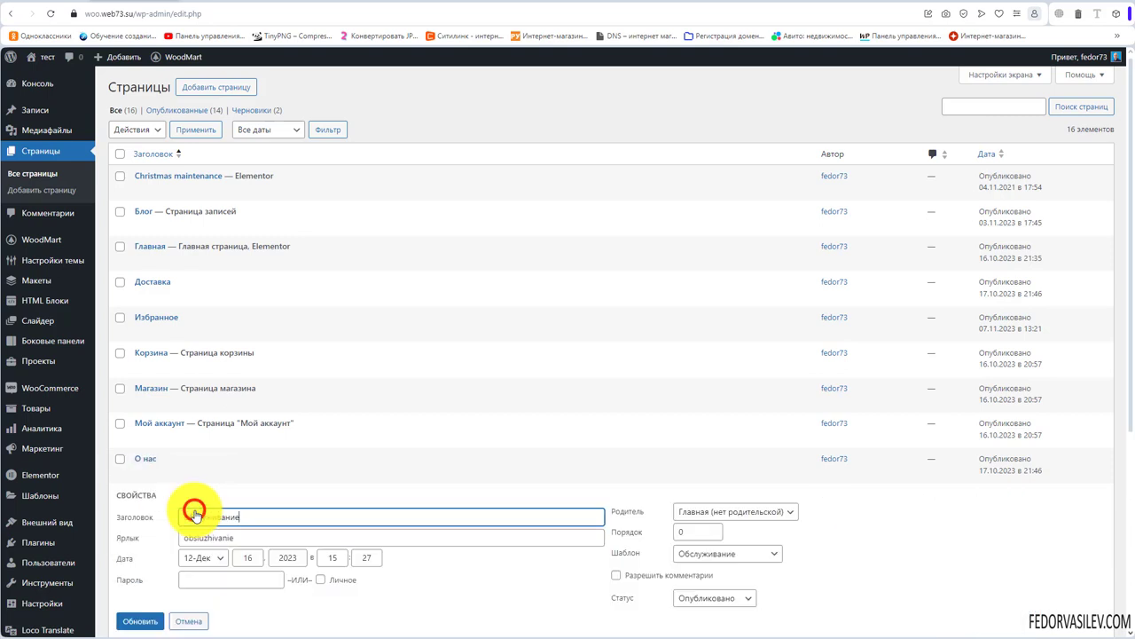
scroll(218, 598, down, 2)
click(703, 483)
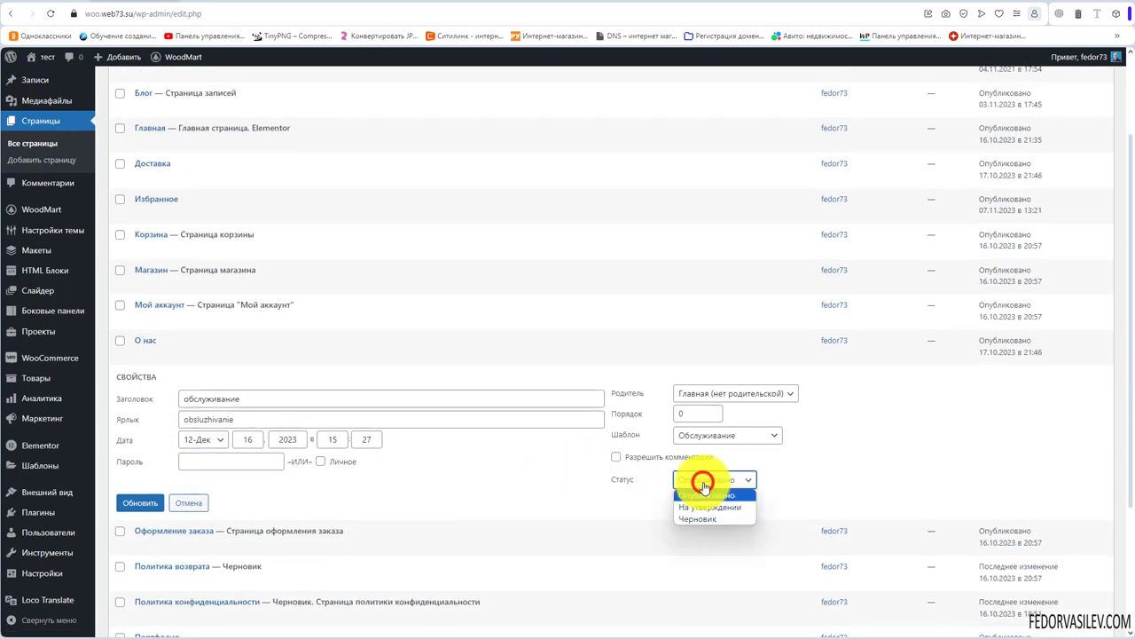
click(710, 519)
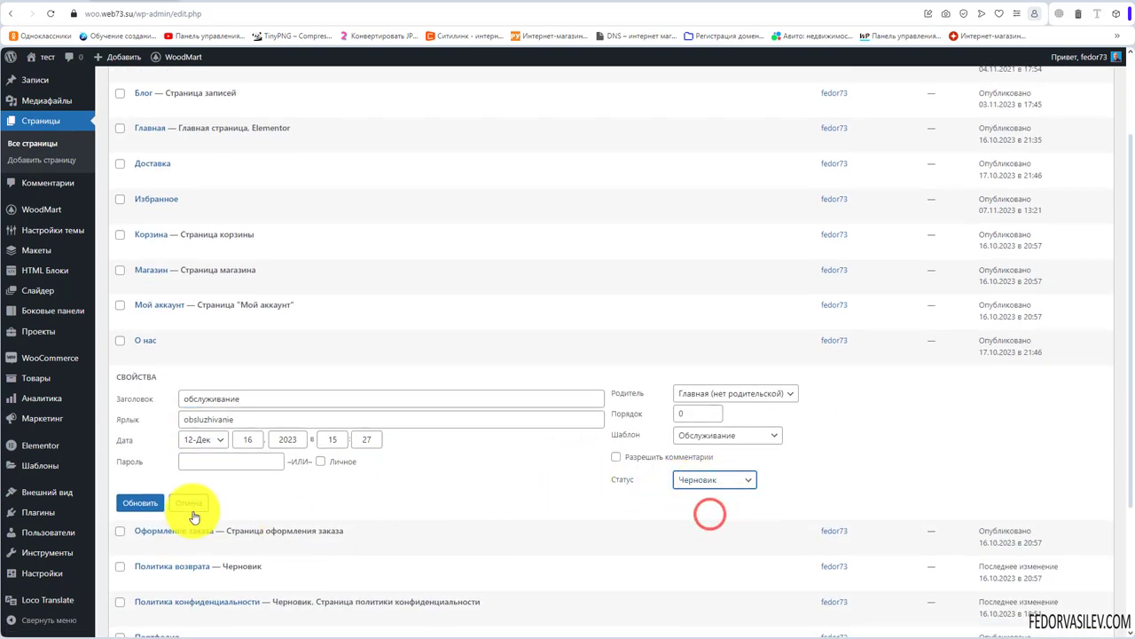
click(132, 502)
scroll(412, 479, up, 2)
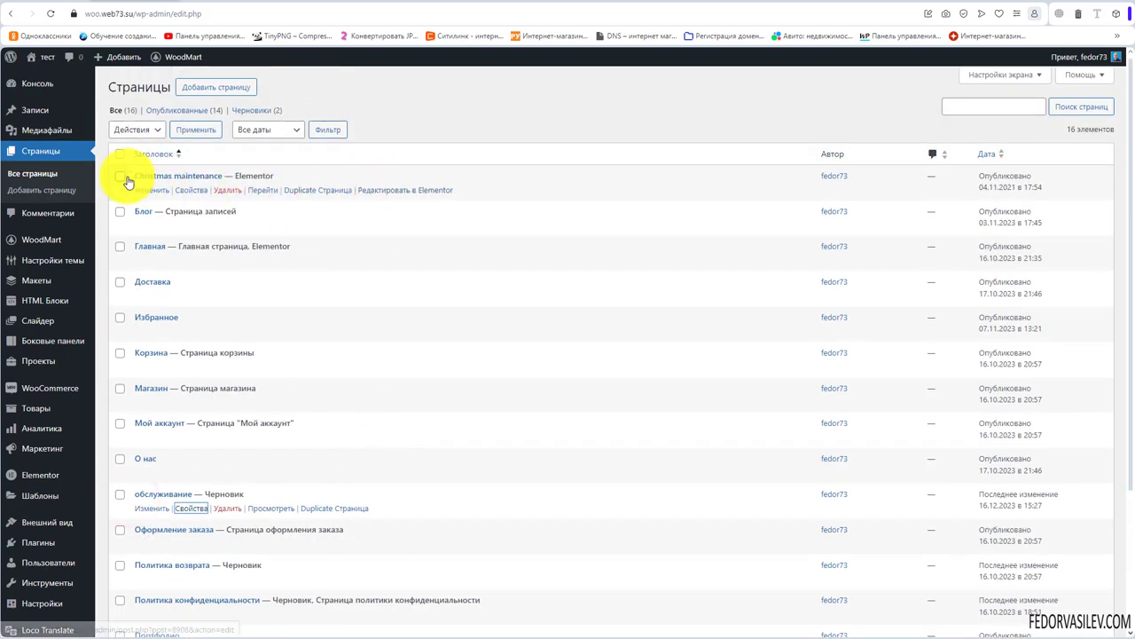
Step: Open the Christmas maintenance page in Elementor and look over its layout
drag(132, 175, 223, 174)
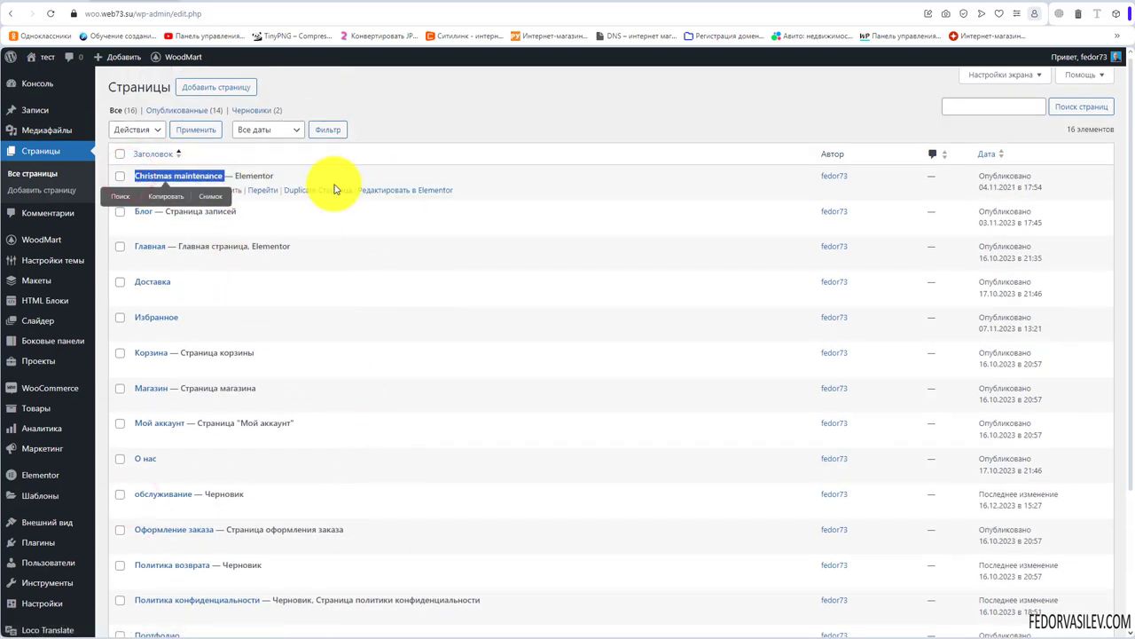
click(380, 190)
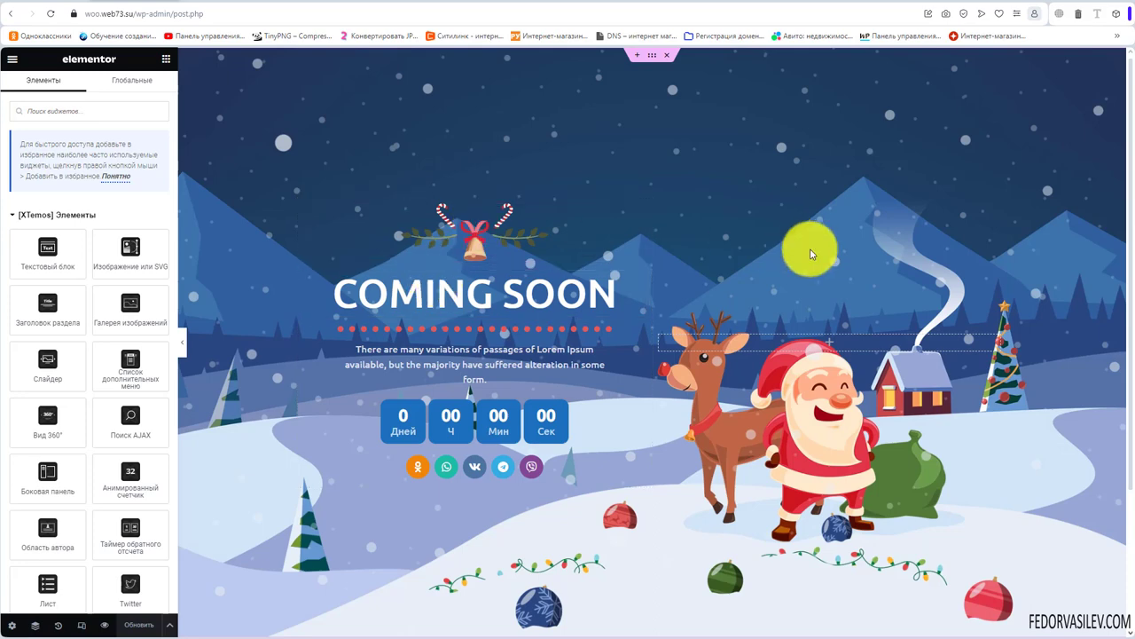
scroll(814, 275, down, 3)
scroll(816, 293, up, 2)
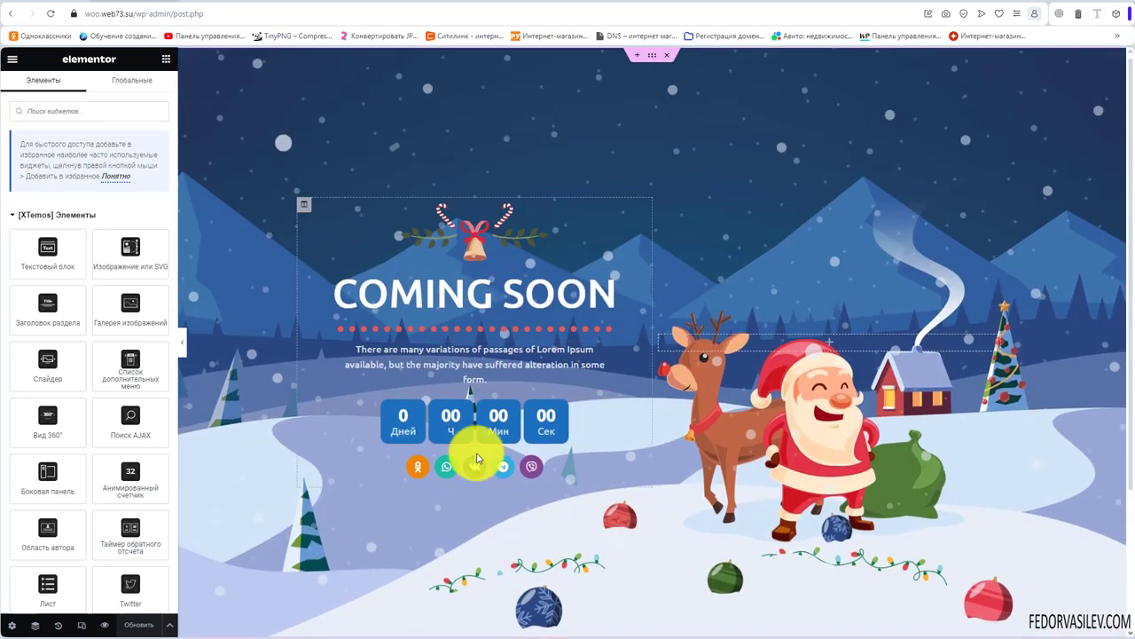
Step: Inspect the content settings of the COMING SOON heading and the text block below it
click(639, 278)
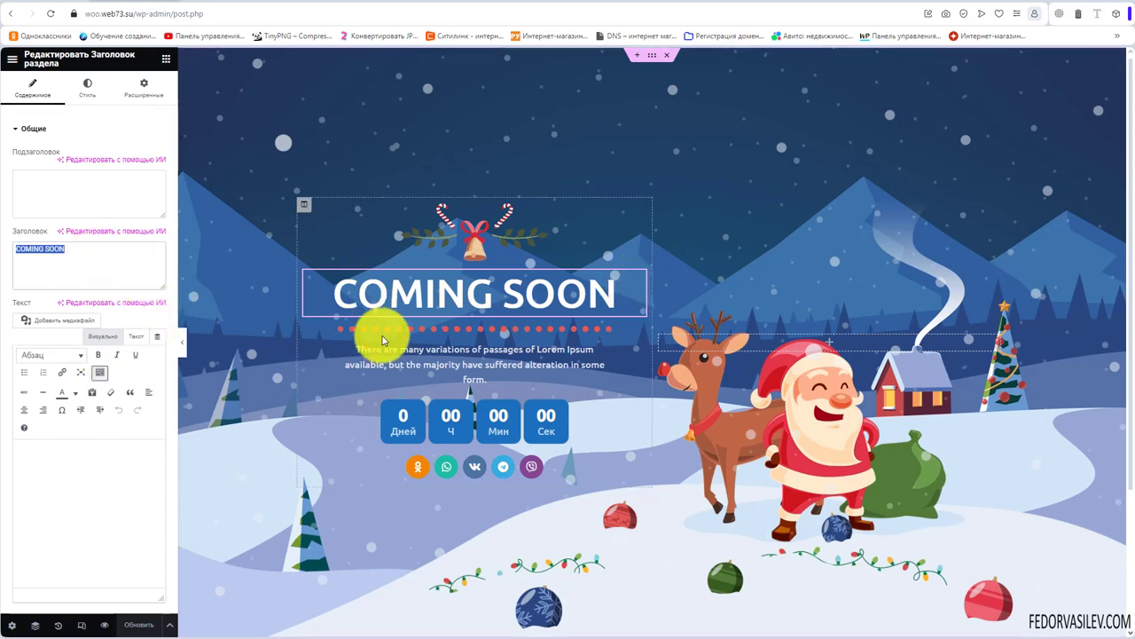
click(638, 349)
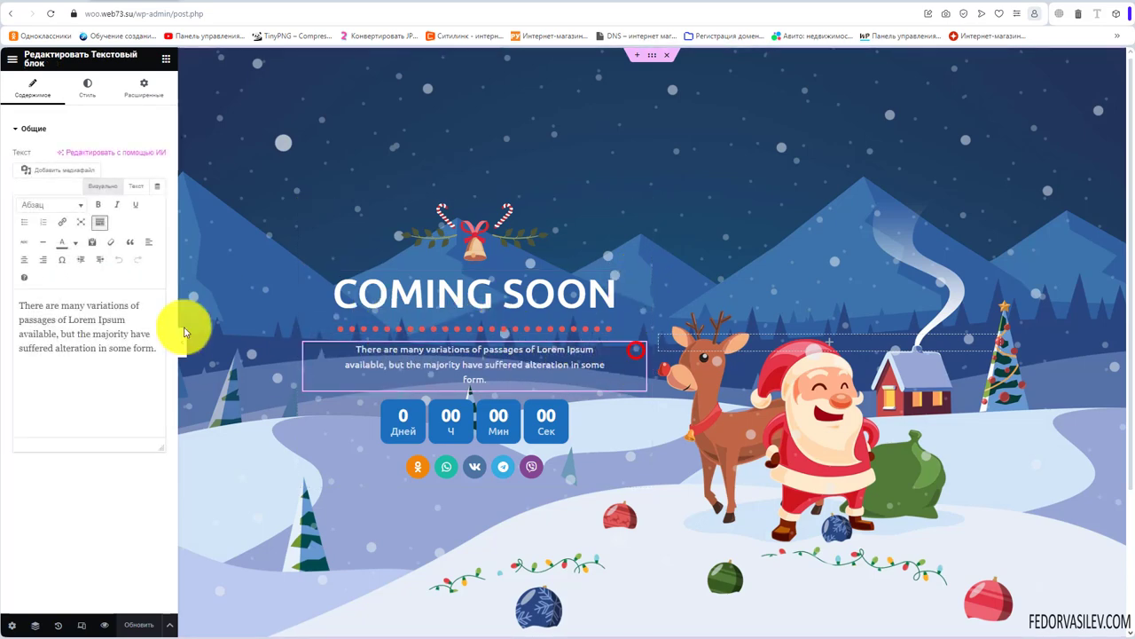
drag(121, 355, 18, 305)
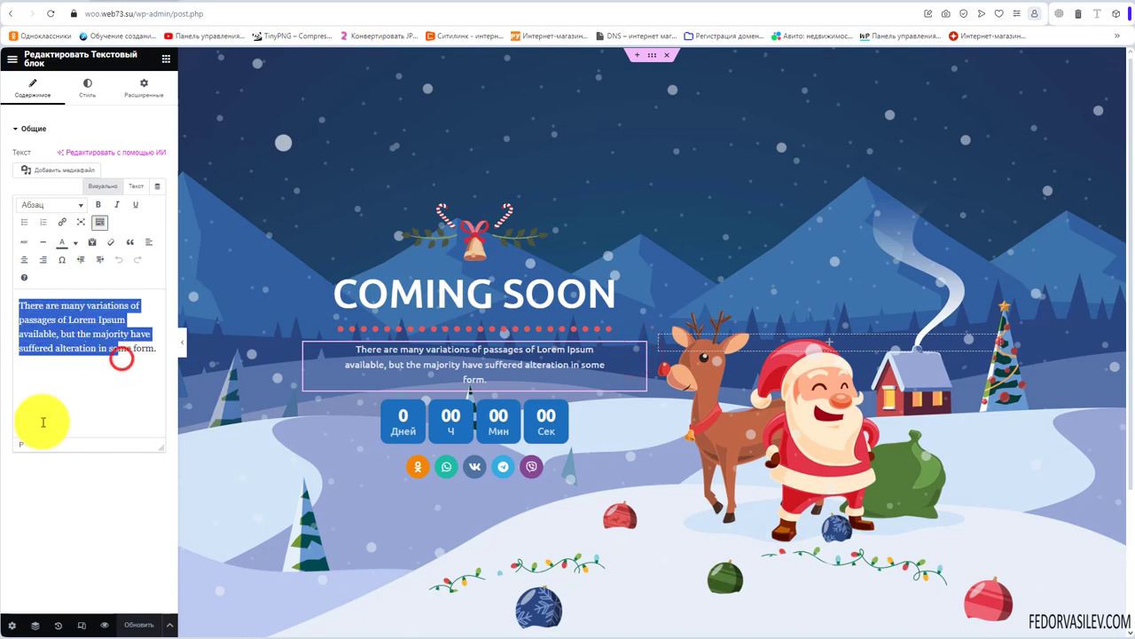
Step: Inspect the date setting of the countdown timer and the options of the social buttons widget
click(635, 407)
click(83, 167)
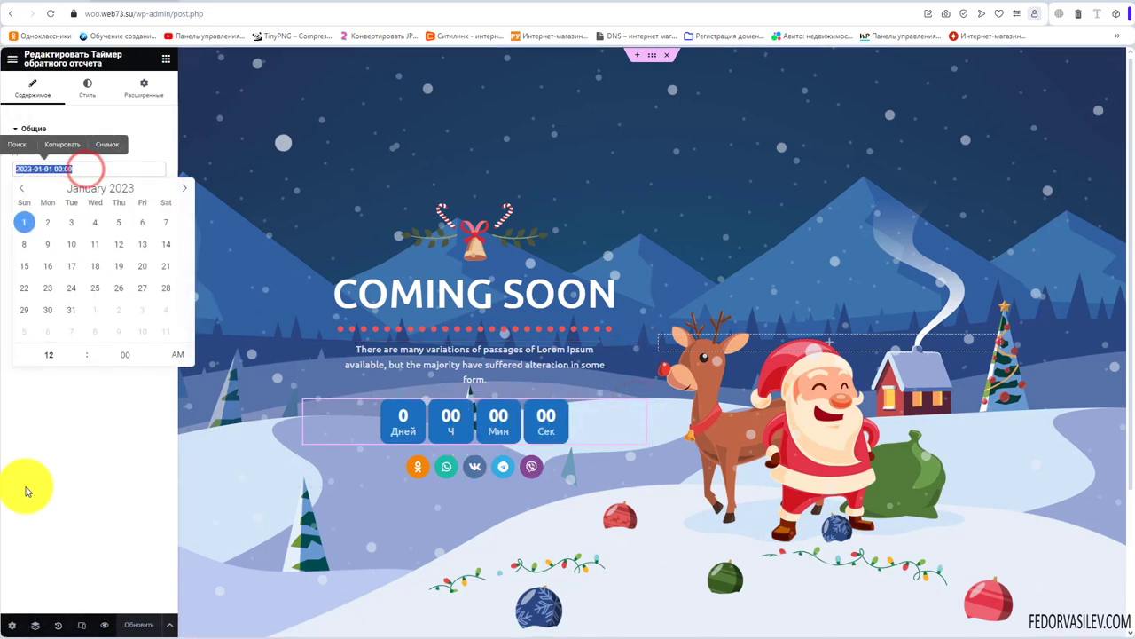
click(91, 441)
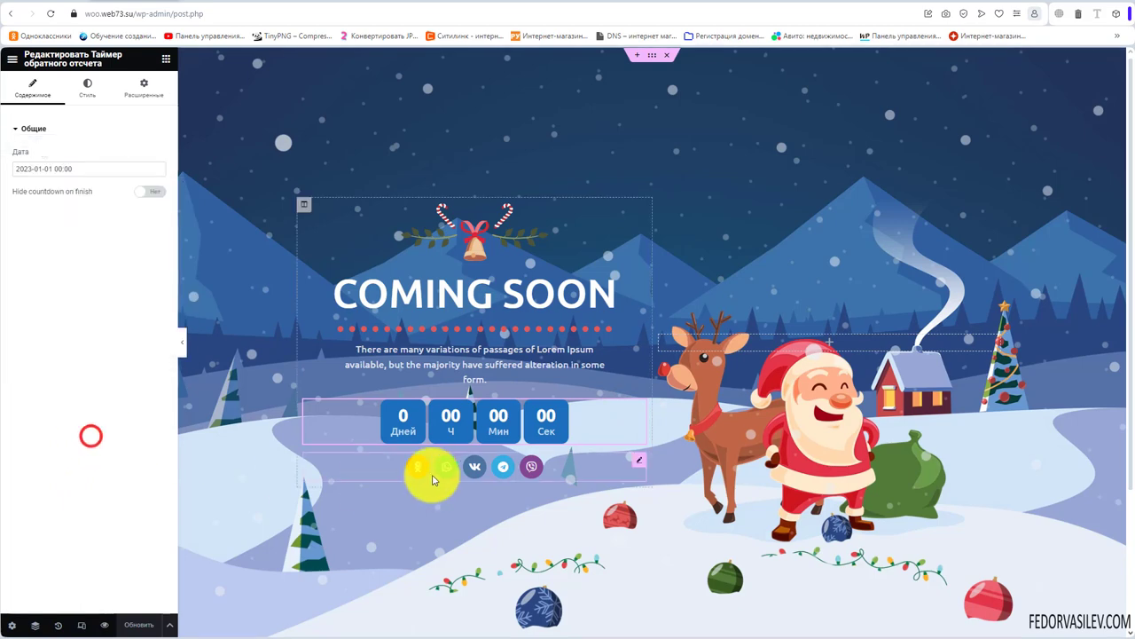
click(642, 458)
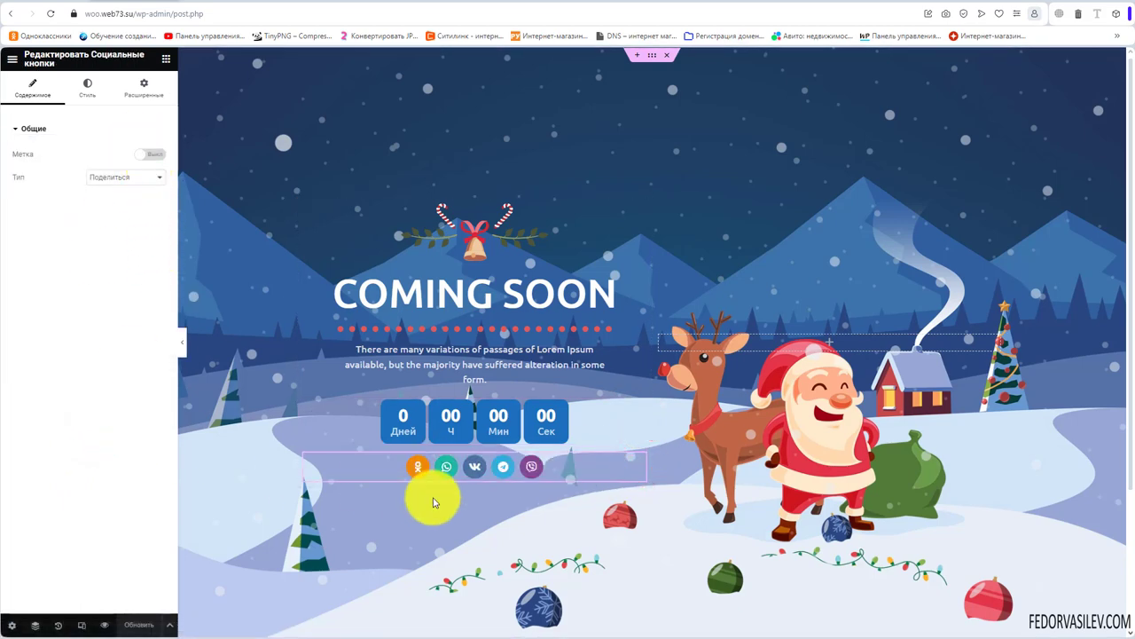
right_click(638, 463)
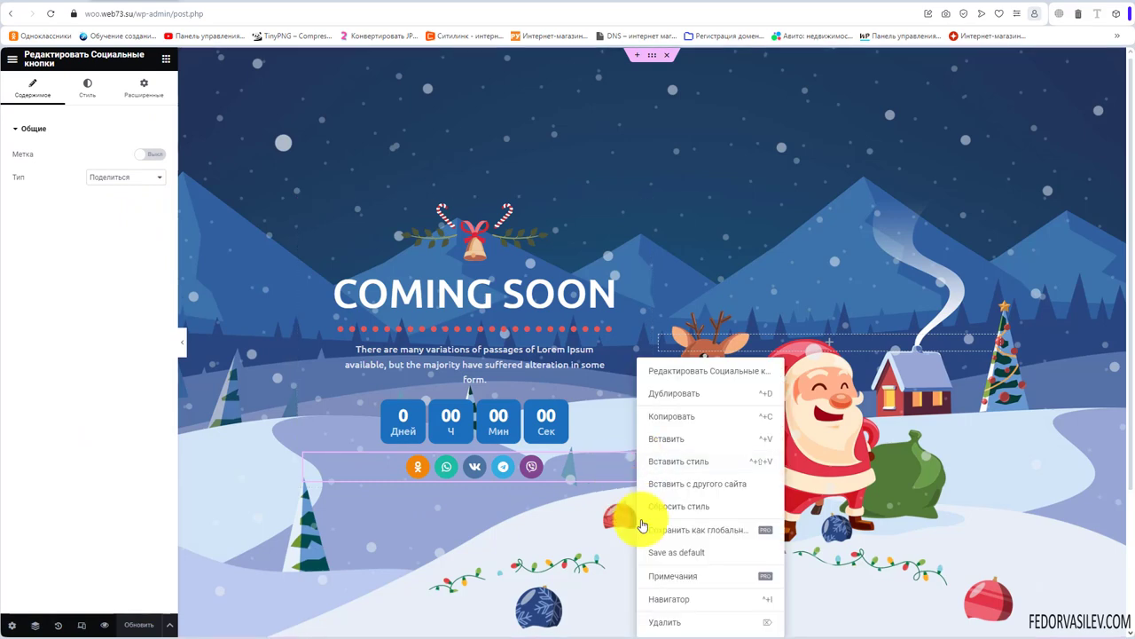
click(418, 533)
Step: Check the Christmas maintenance page's title and its available templates in the WordPress page editor, keeping Обслуживание selected
mouse_move(9, 27)
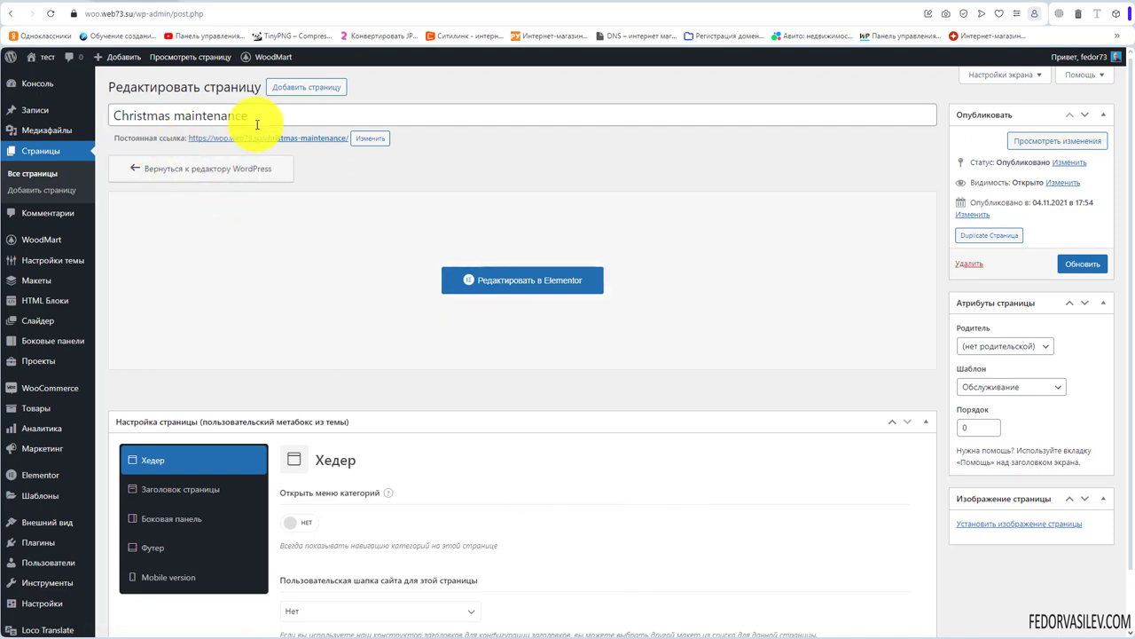
drag(271, 118, 104, 112)
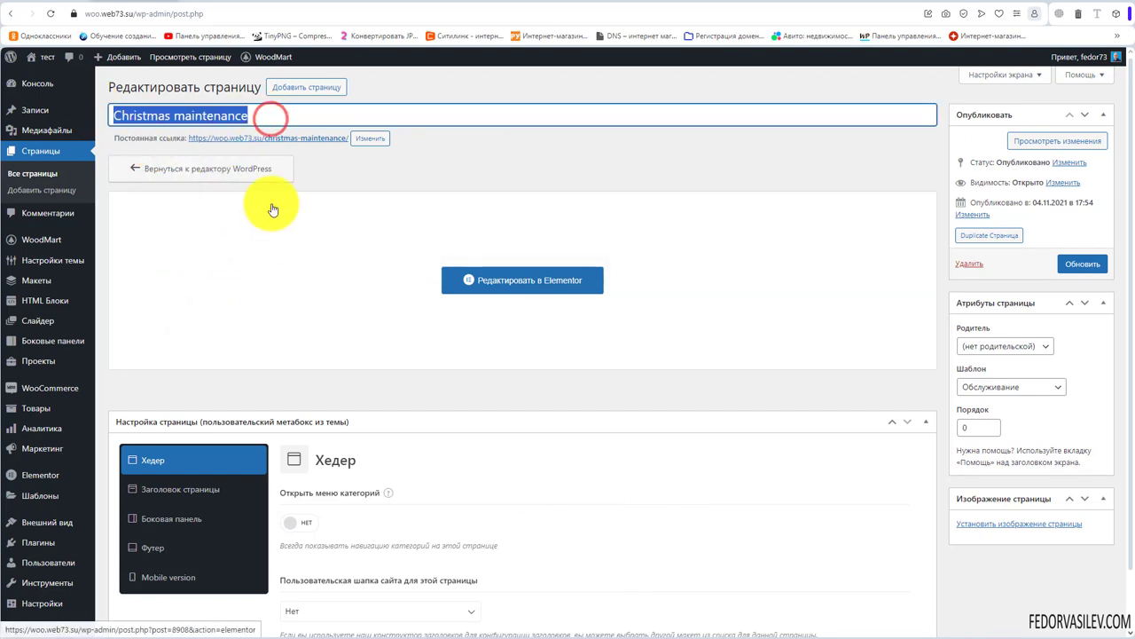
click(1005, 391)
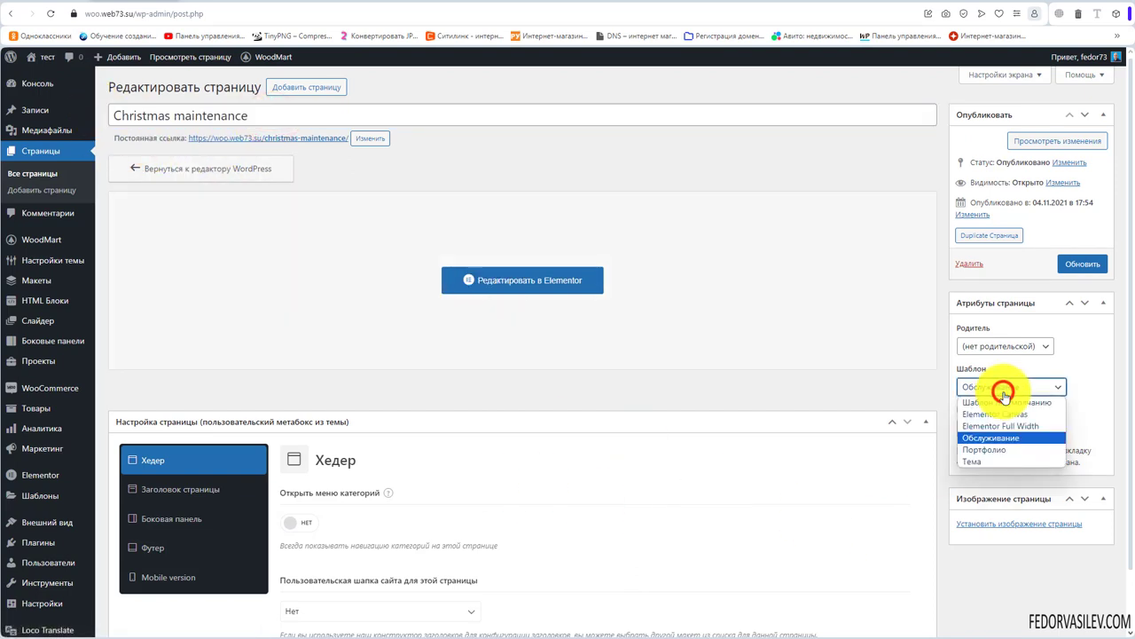
click(1003, 391)
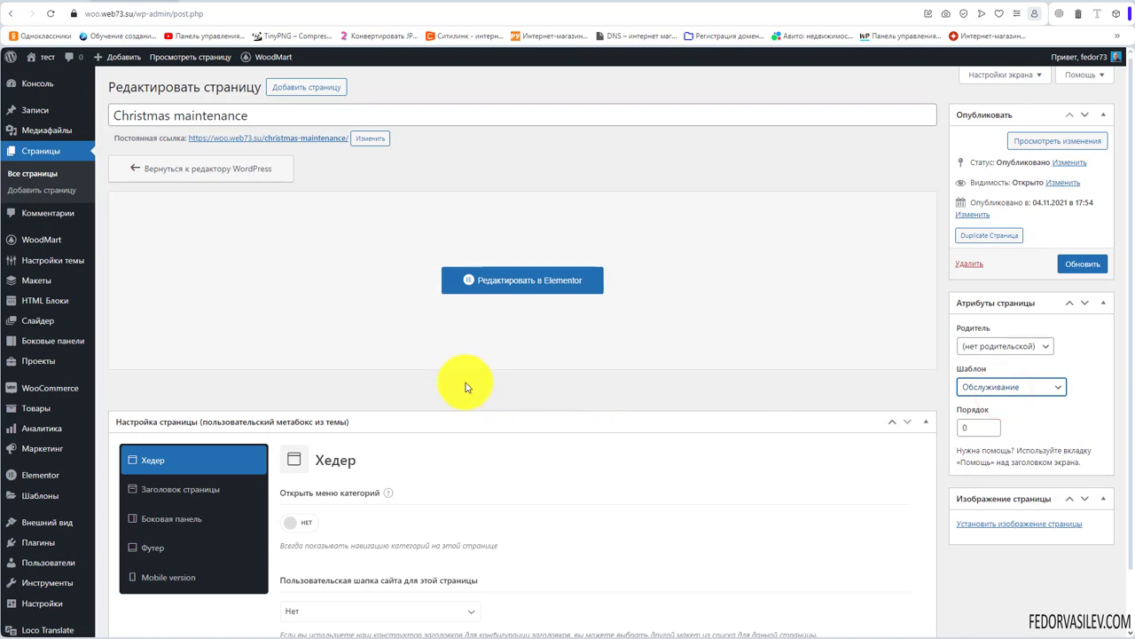
Step: Reload the woo.web73.su/obsluzhivanie/ page and log out of the site to view the maintenance page as a visitor
click(206, 9)
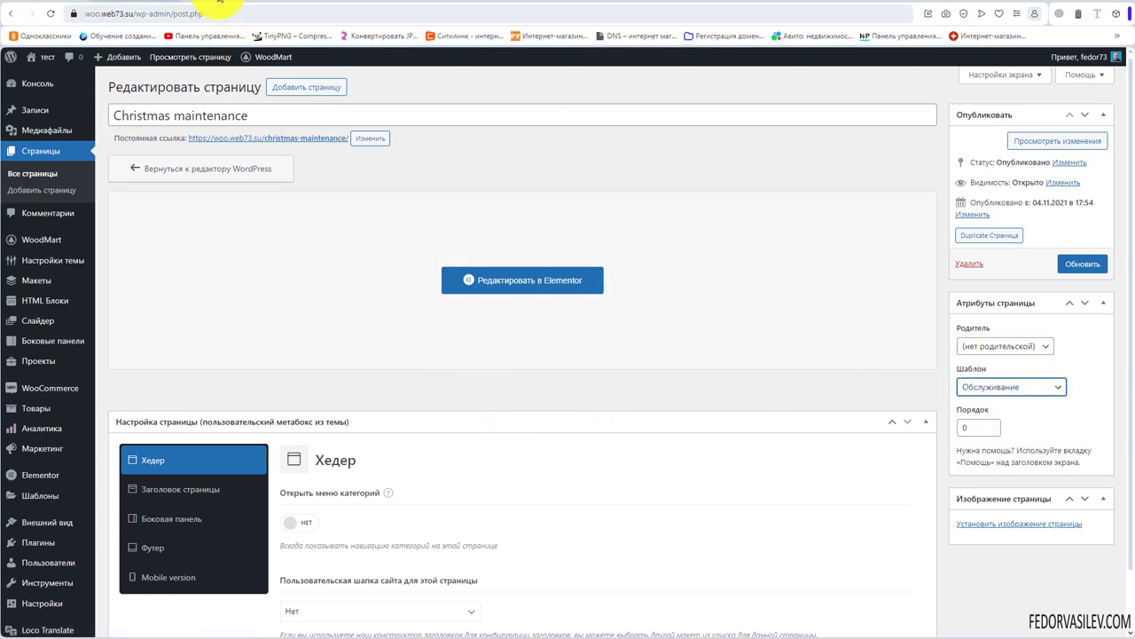
text(woo.web73.su/obsluzhivanie/)
key(Return)
click(51, 12)
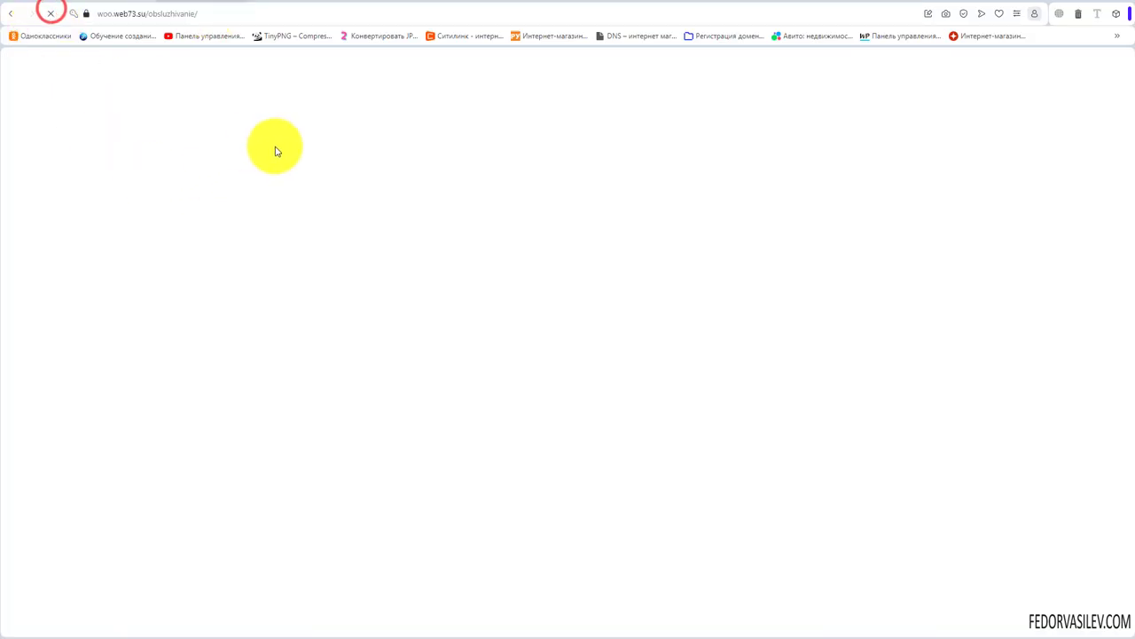
mouse_move(1068, 56)
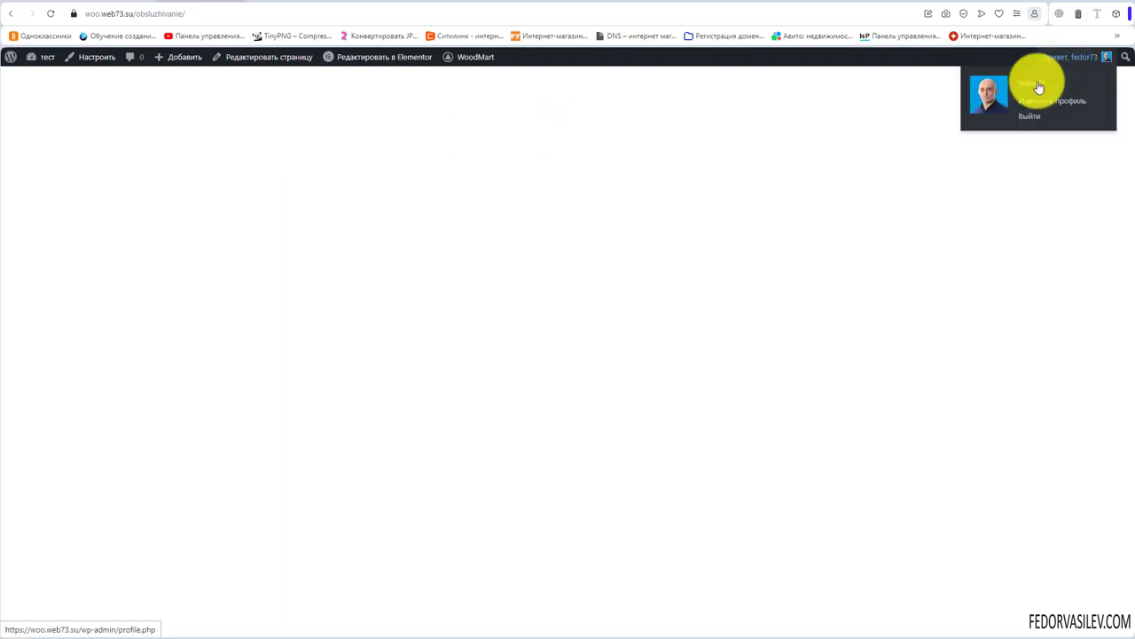
click(1023, 116)
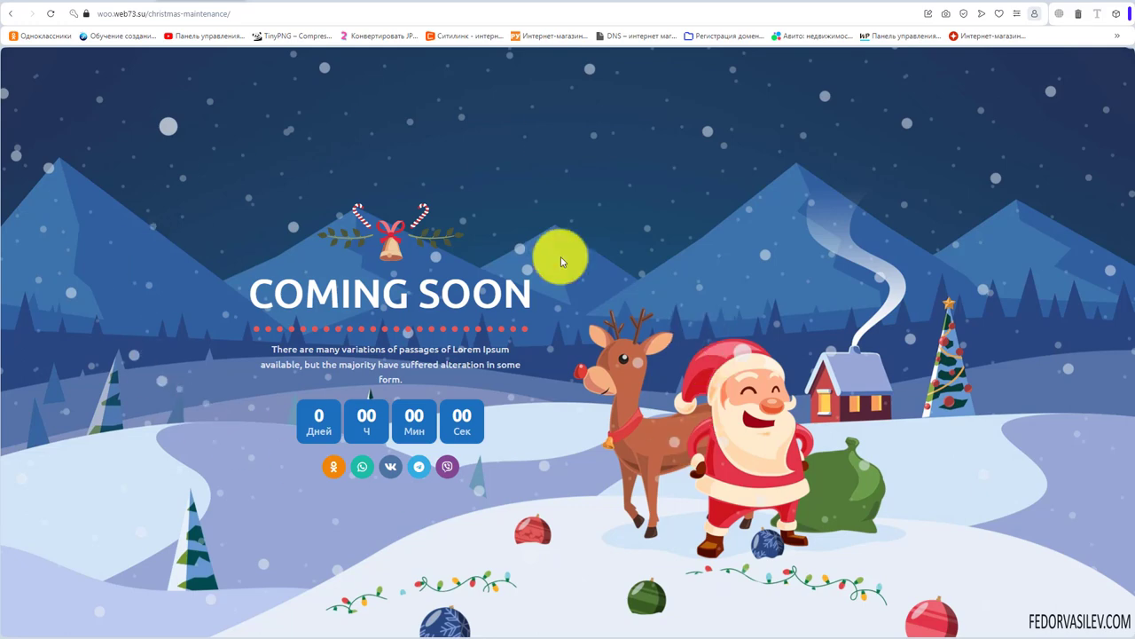
Step: Return to the theme's Обслуживание settings, turn off maintenance mode and save the settings
click(107, 12)
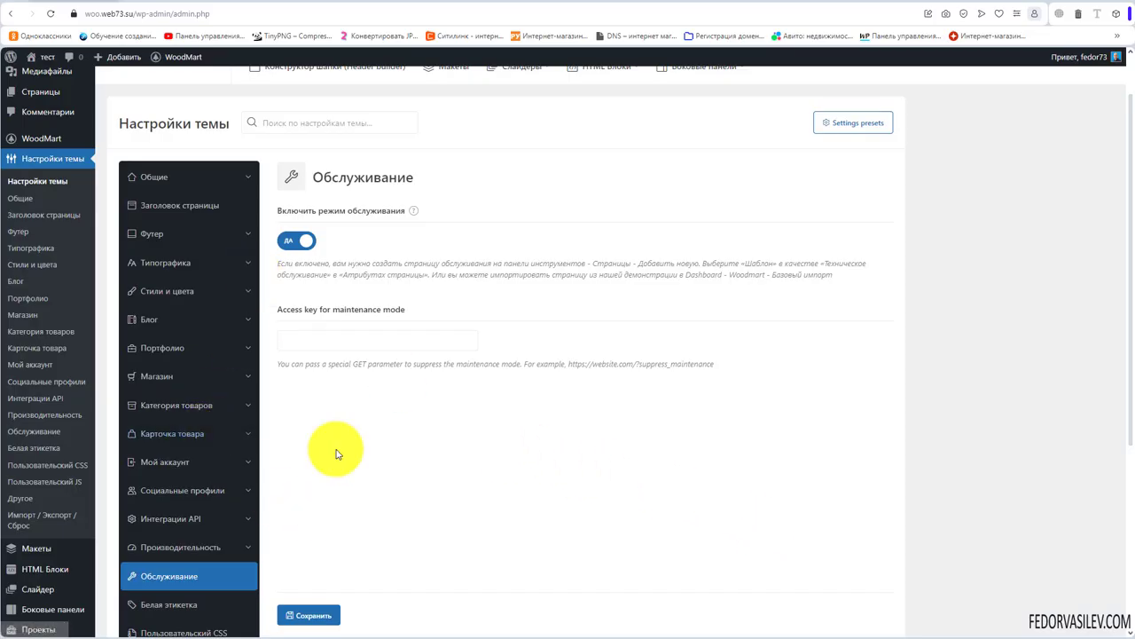
click(285, 239)
click(325, 619)
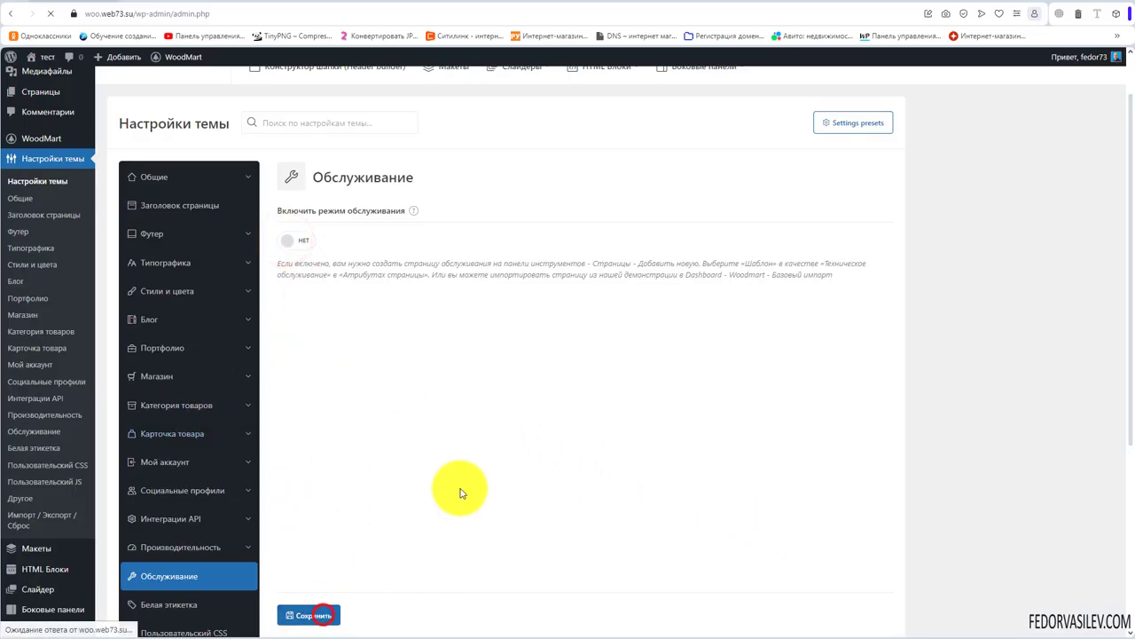
Step: Open the Белая этикетка section of the theme settings and look through its options and the white label hint
scroll(470, 425, down, 2)
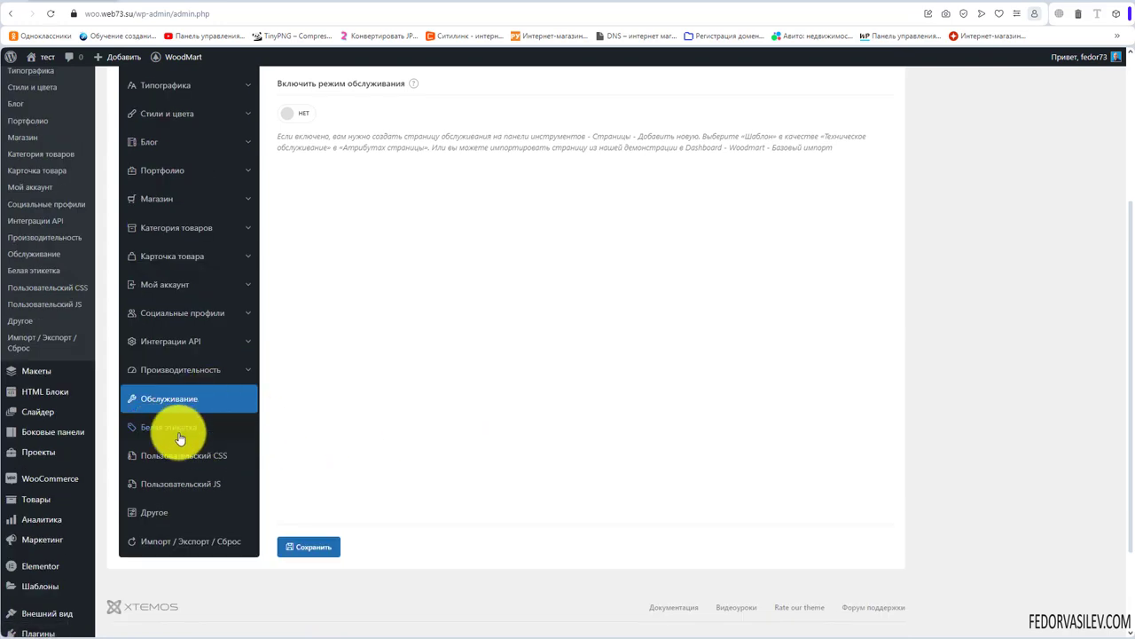
click(171, 433)
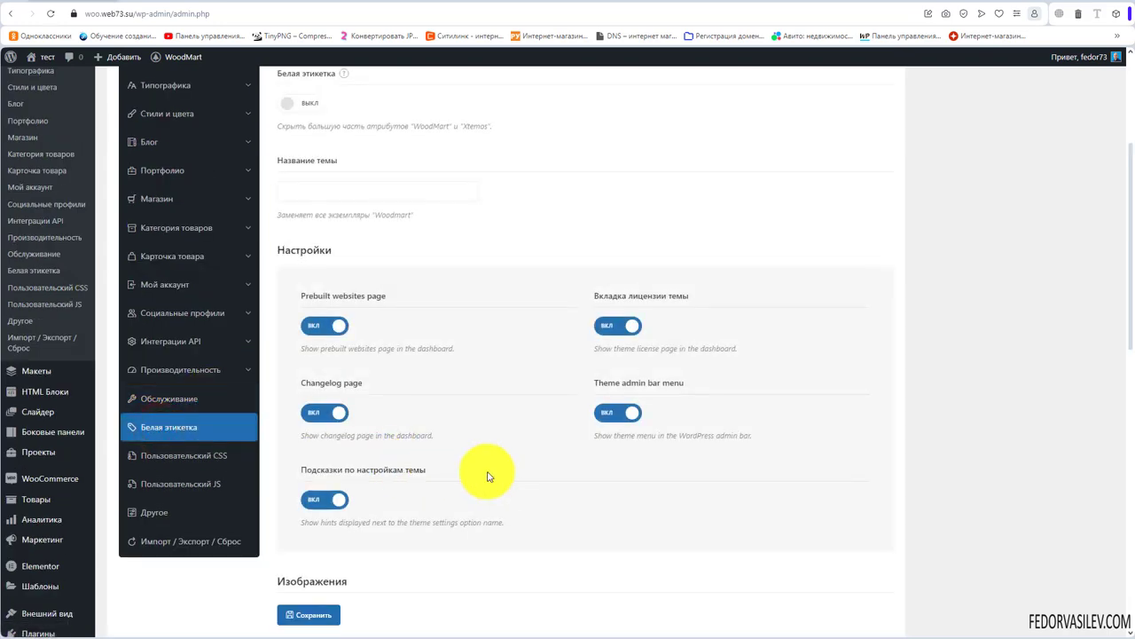
scroll(487, 477, up, 2)
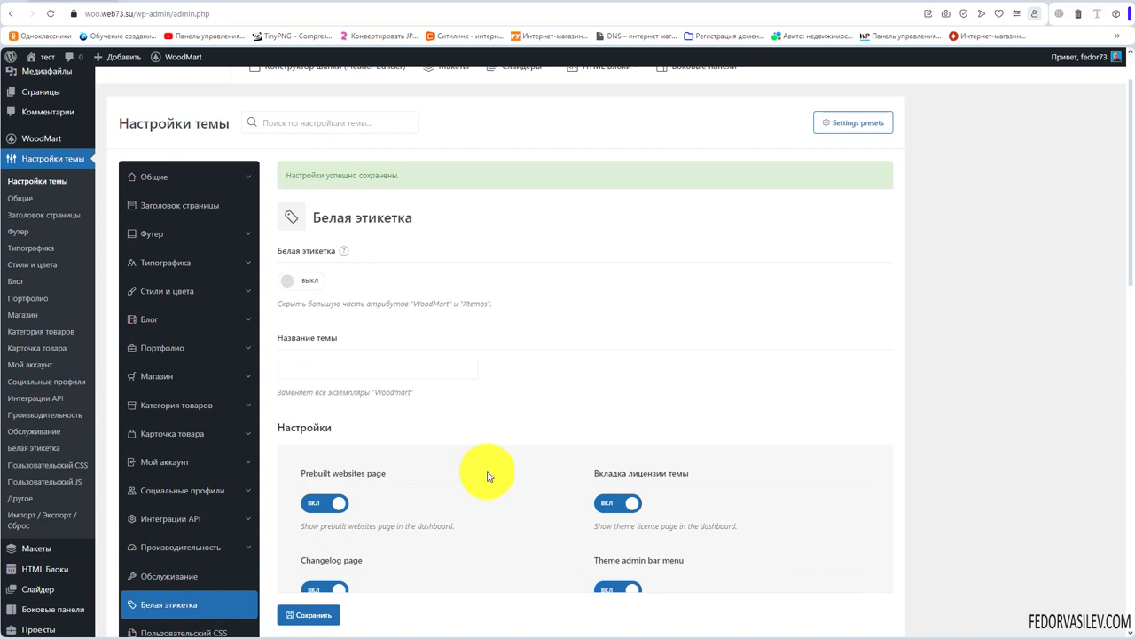
scroll(487, 476, up, 1)
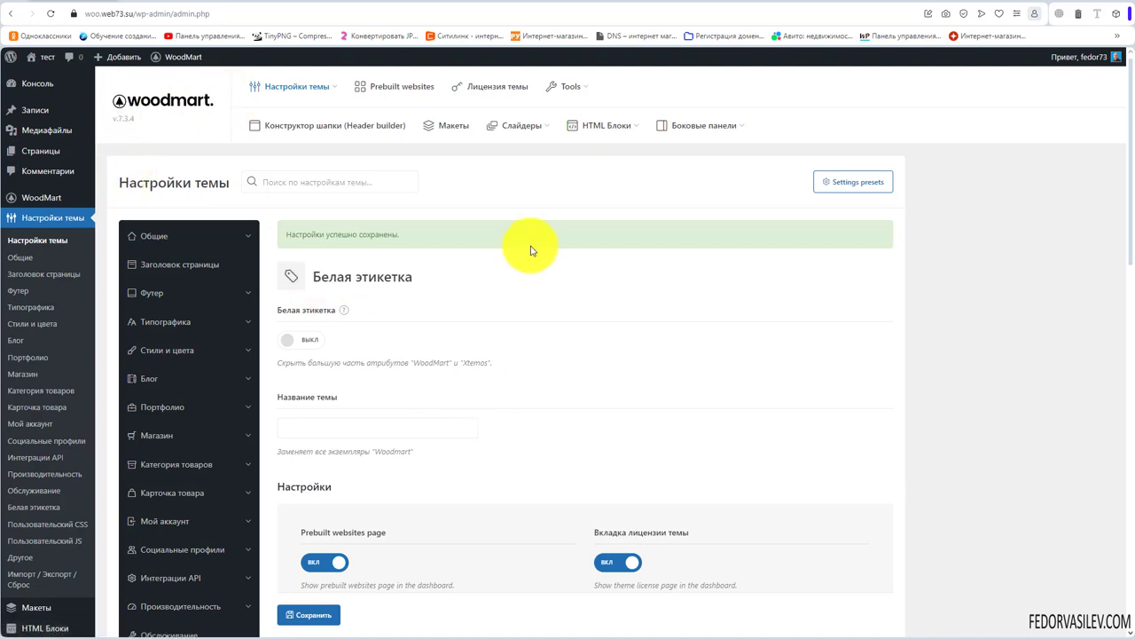
scroll(529, 246, down, 6)
scroll(529, 247, down, 3)
scroll(523, 257, up, 12)
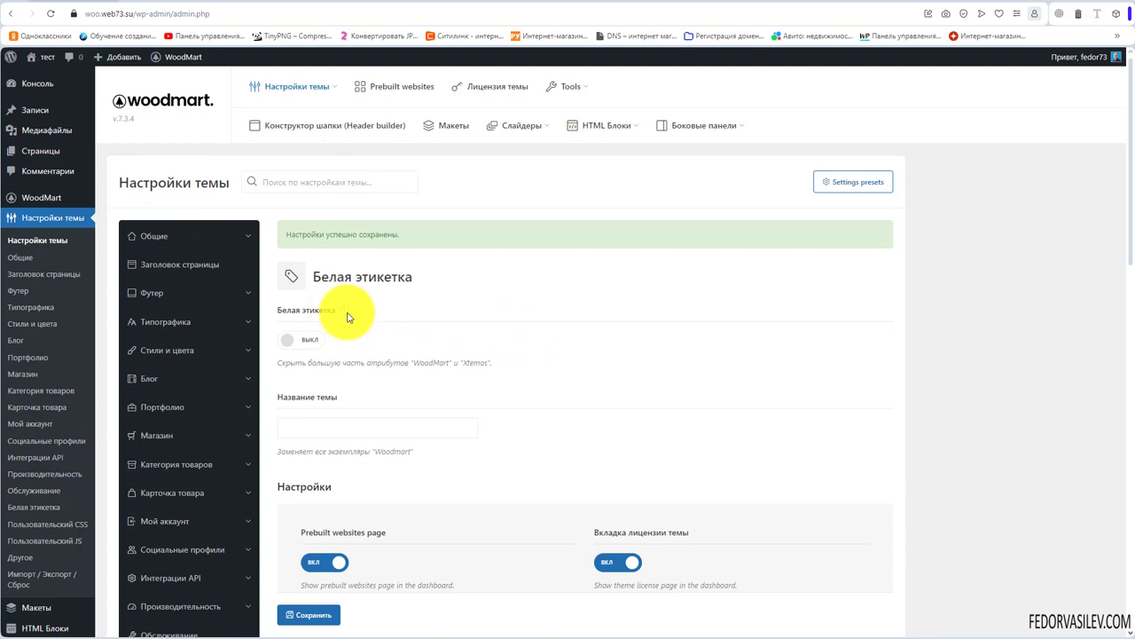
mouse_move(348, 315)
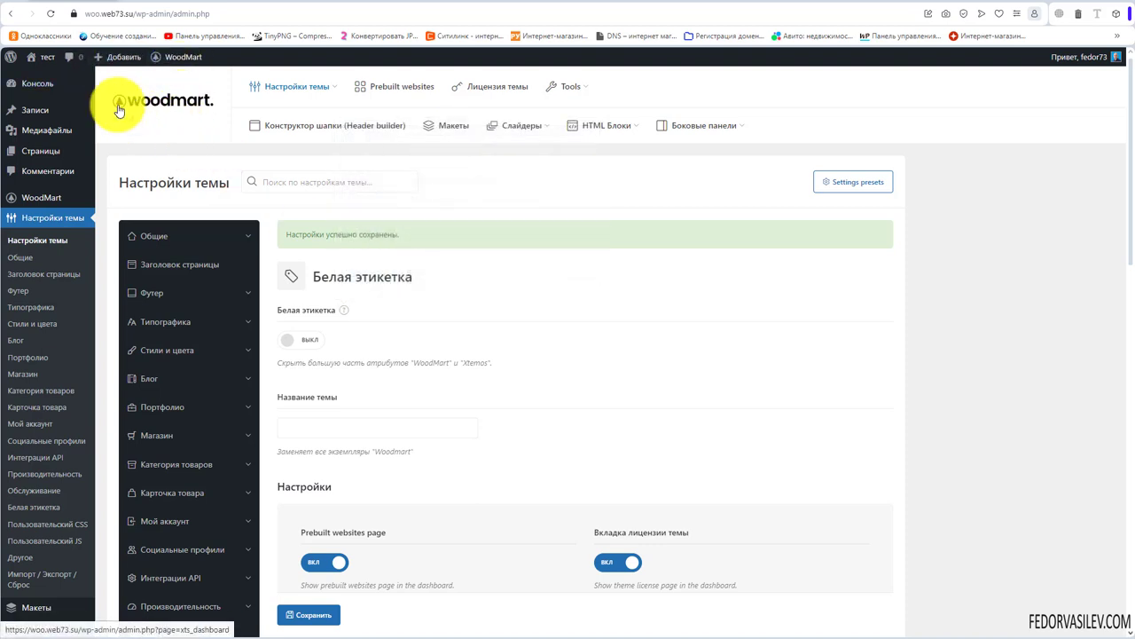
Step: Try out the white label switch, leave it off, and set the theme name to тема
click(301, 341)
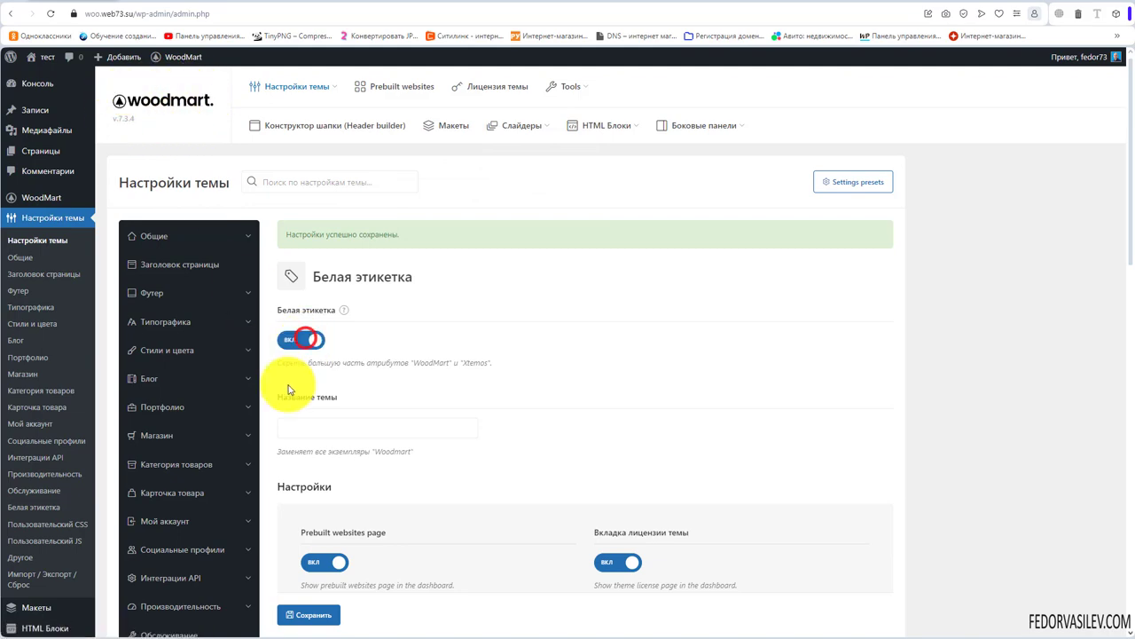
scroll(388, 290, down, 3)
scroll(697, 306, up, 1)
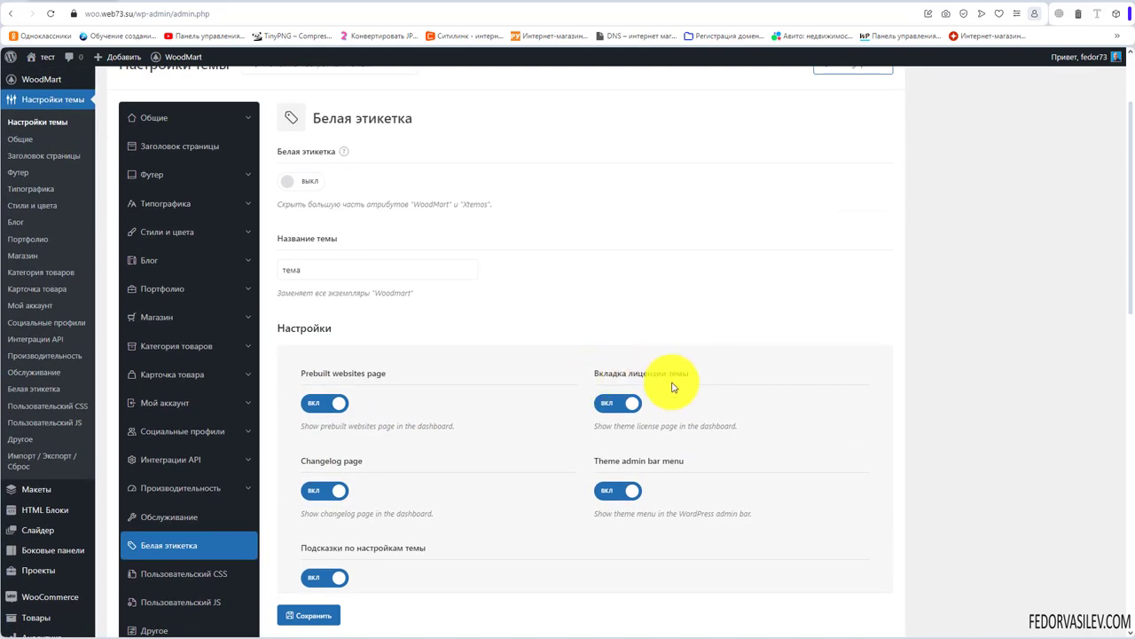
Step: Turn off the theme license tab and try the theme settings hints switch, checking the hint preview for white label
click(613, 406)
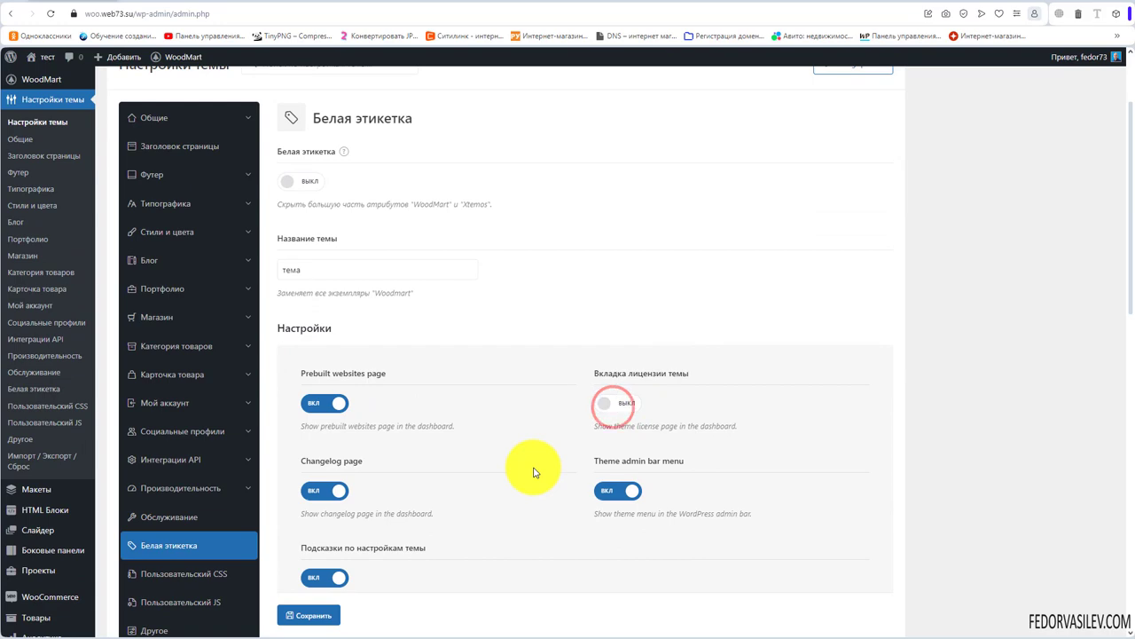
scroll(405, 520, down, 1)
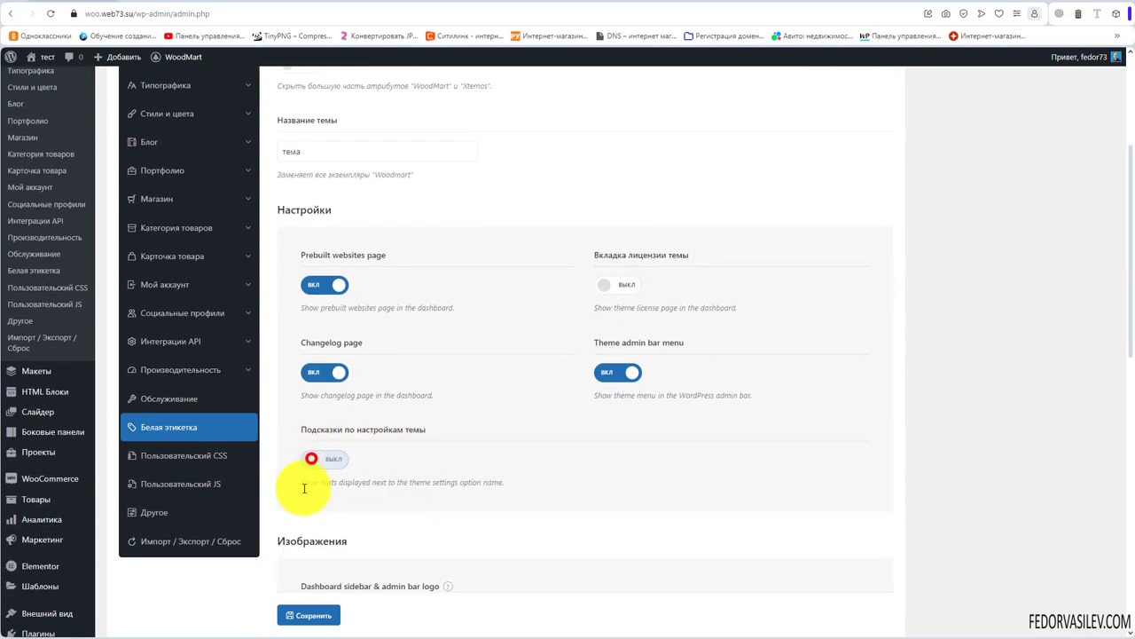
click(330, 467)
scroll(421, 471, up, 2)
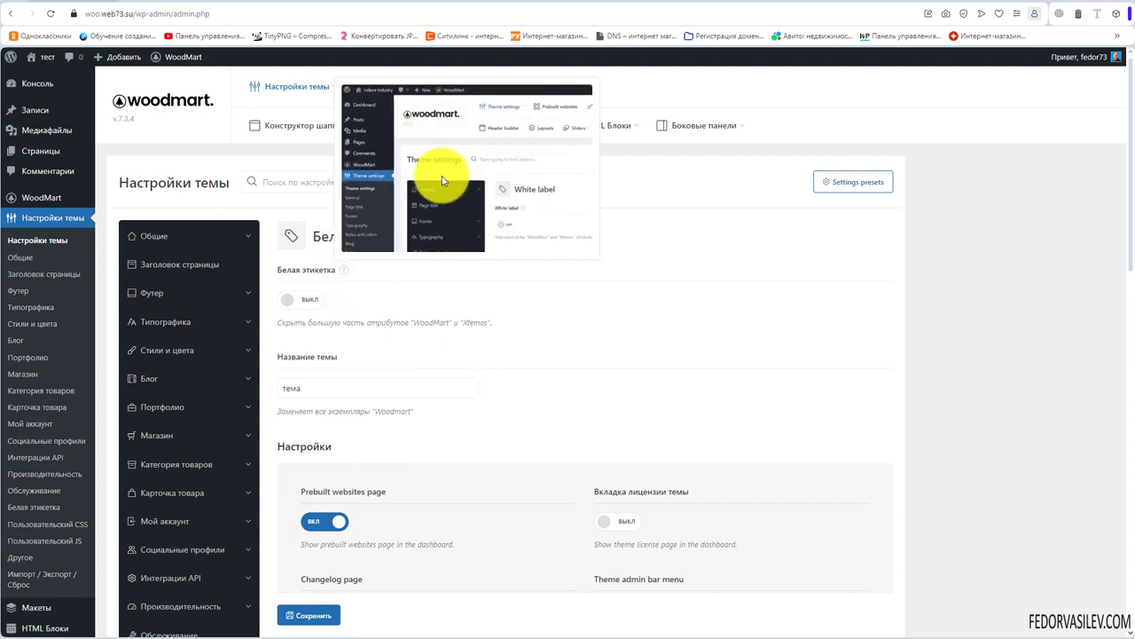
scroll(439, 476, down, 2)
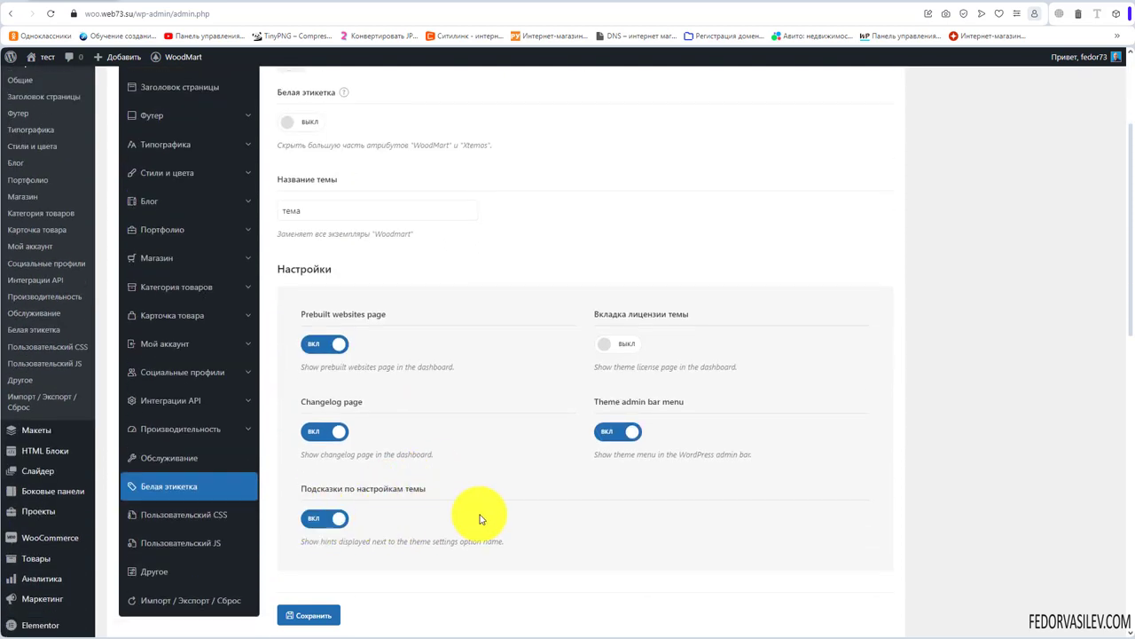
scroll(495, 340, up, 1)
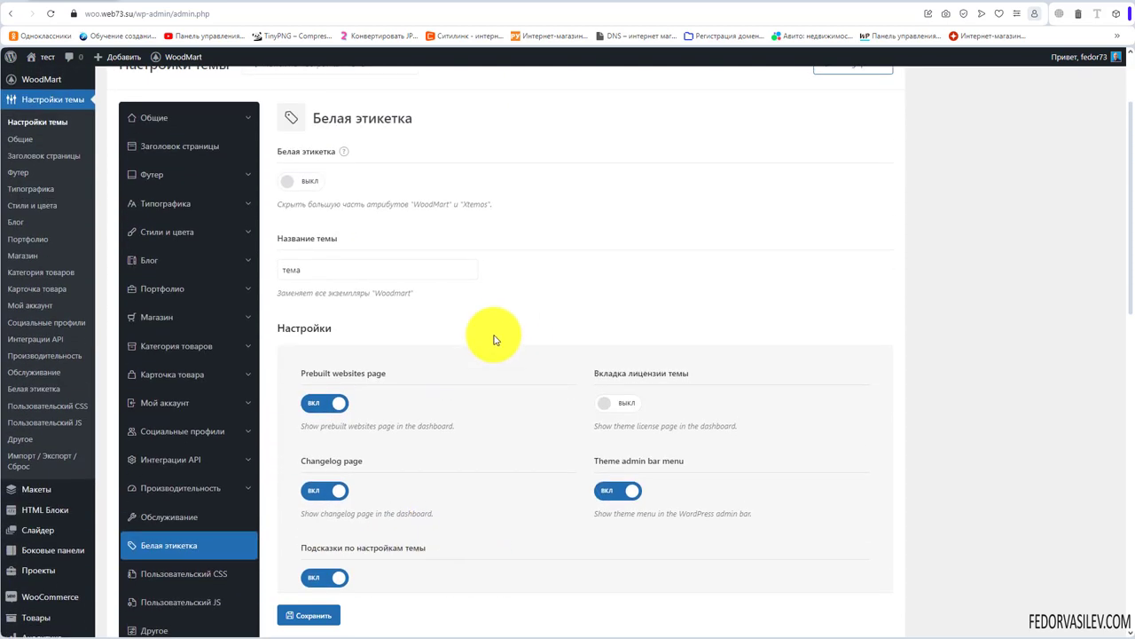
Step: Try the switches for the prebuilt websites page and the changelog page, leaving both on
click(326, 403)
click(315, 493)
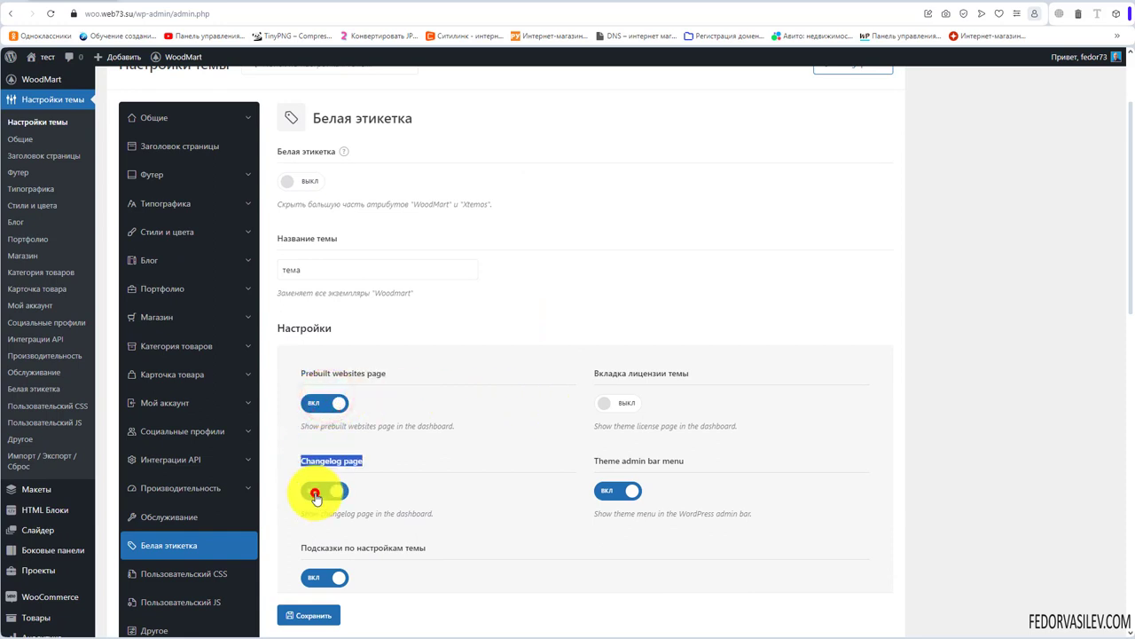
click(323, 492)
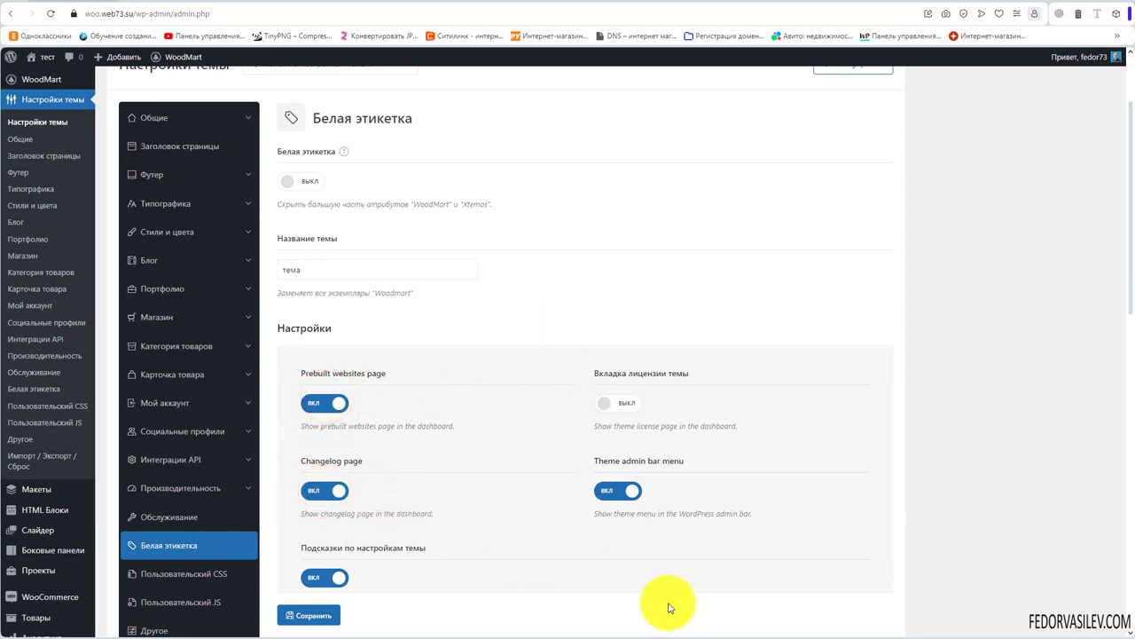
Step: Turn off the theme admin bar menu, turn the theme license tab back on, and save the settings
click(736, 464)
scroll(451, 393, up, 3)
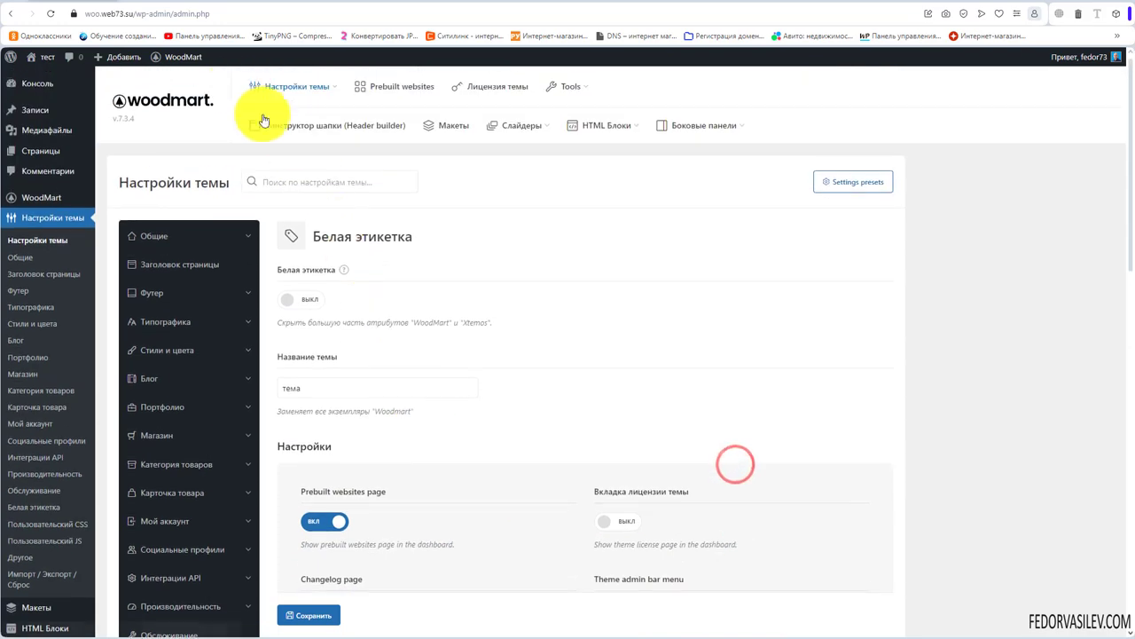
mouse_move(181, 57)
scroll(524, 213, down, 3)
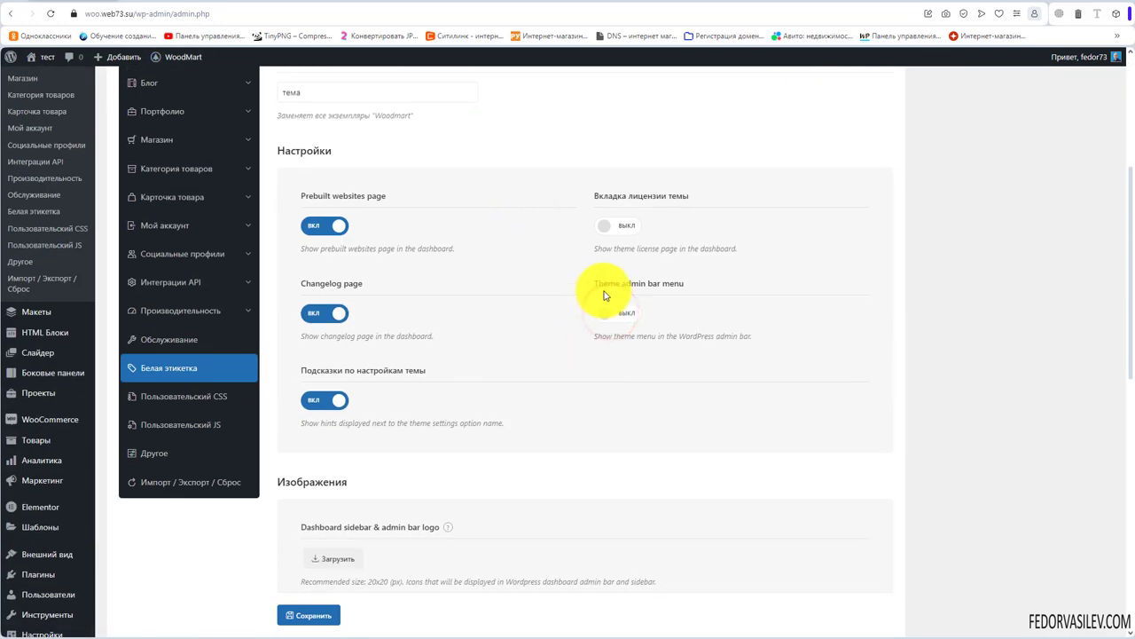
click(623, 226)
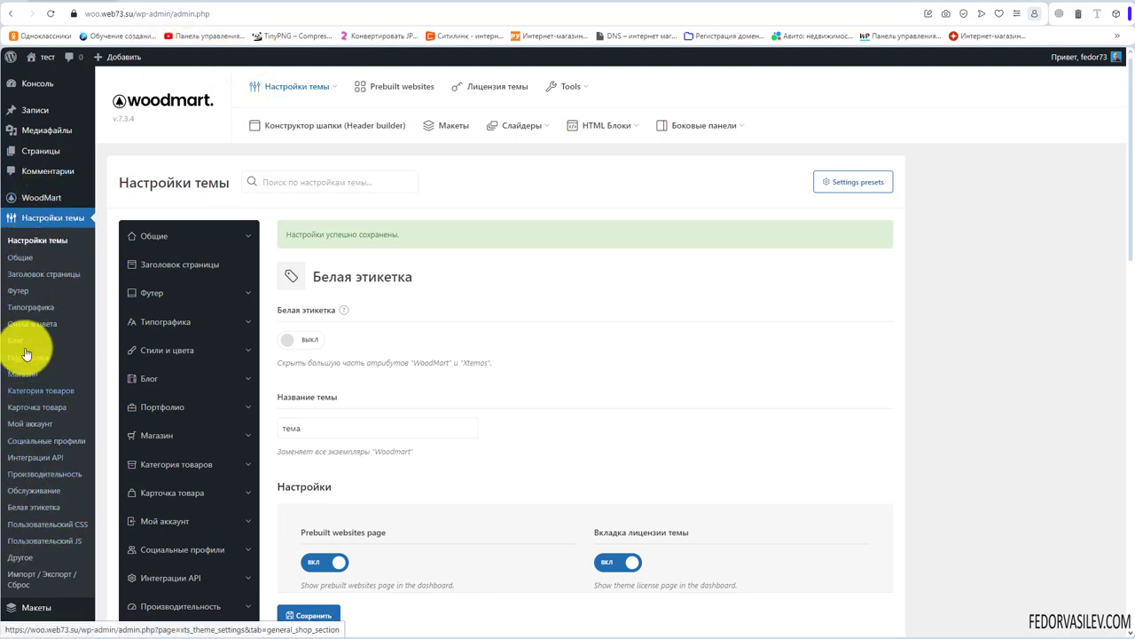
Step: Check the dashboard's side menu and admin bar against the saved white label options
scroll(485, 328, down, 3)
scroll(485, 328, up, 3)
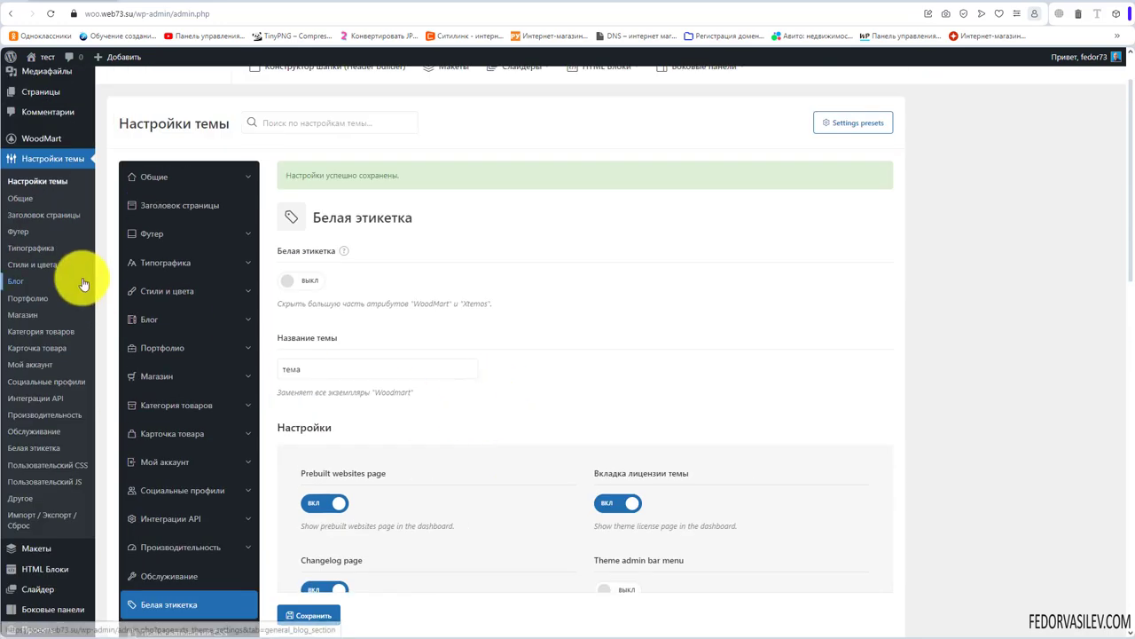
scroll(435, 417, down, 3)
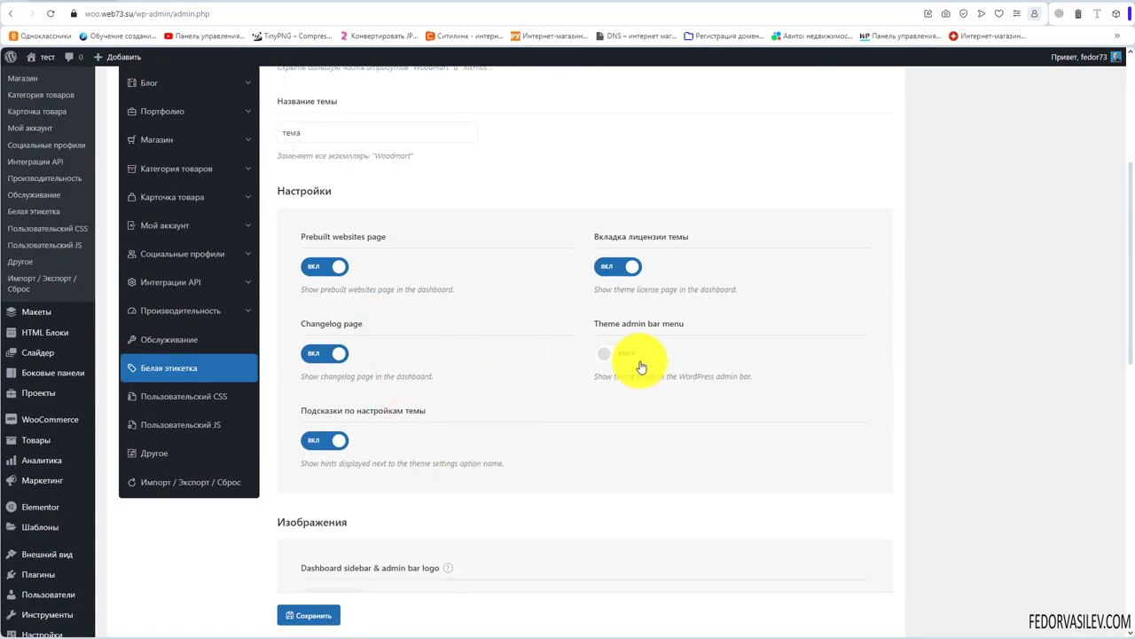
Step: Inspect the hint previews and recommended sizes of the sidebar logo, header logo and theme cover images in the Изображения group
scroll(621, 388, down, 4)
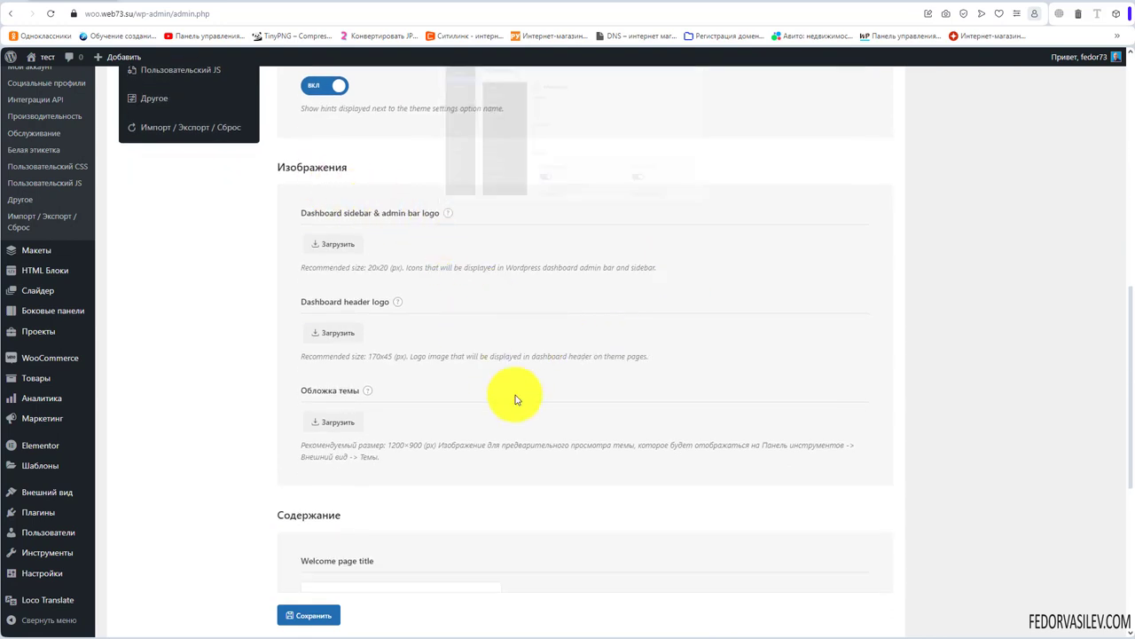
scroll(479, 396, up, 2)
mouse_move(450, 395)
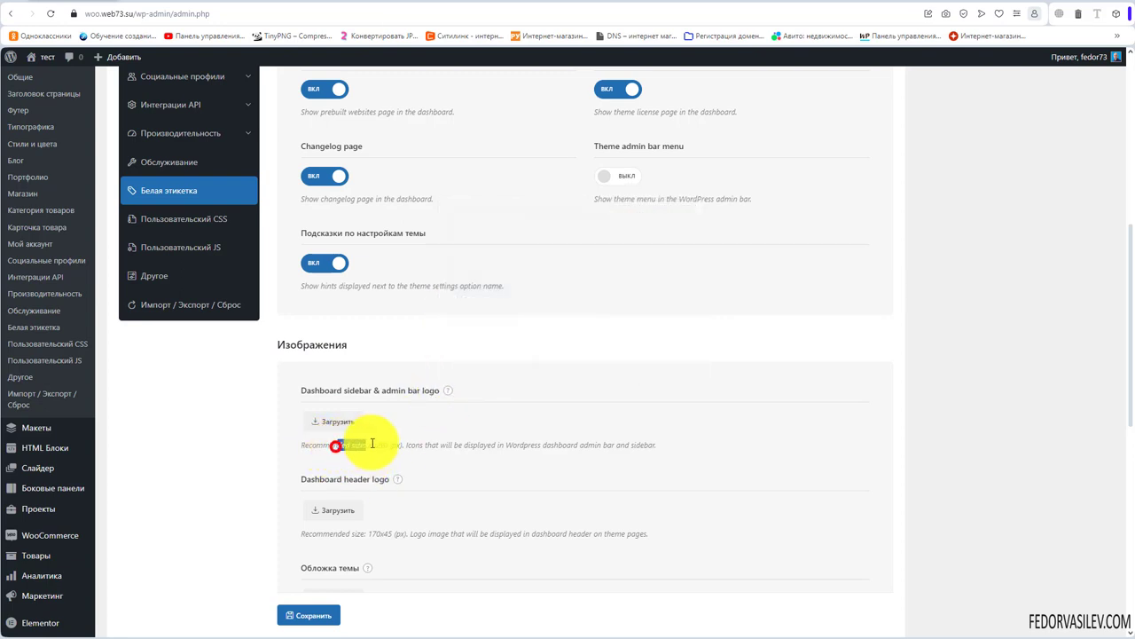
drag(372, 443, 406, 497)
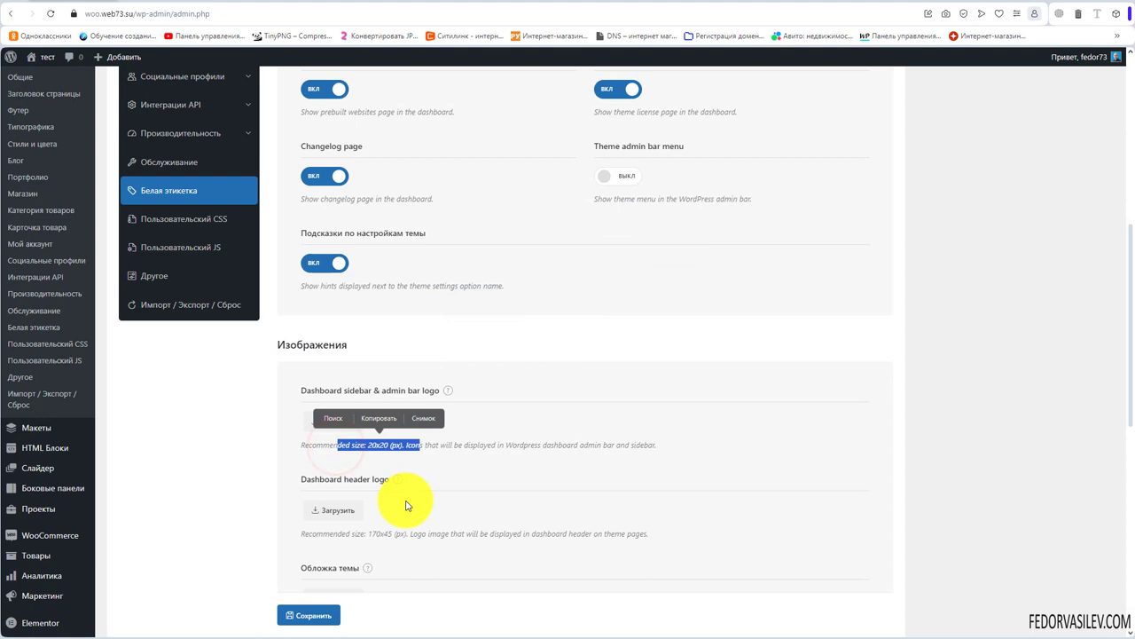
click(348, 448)
scroll(436, 414, down, 1)
mouse_move(447, 282)
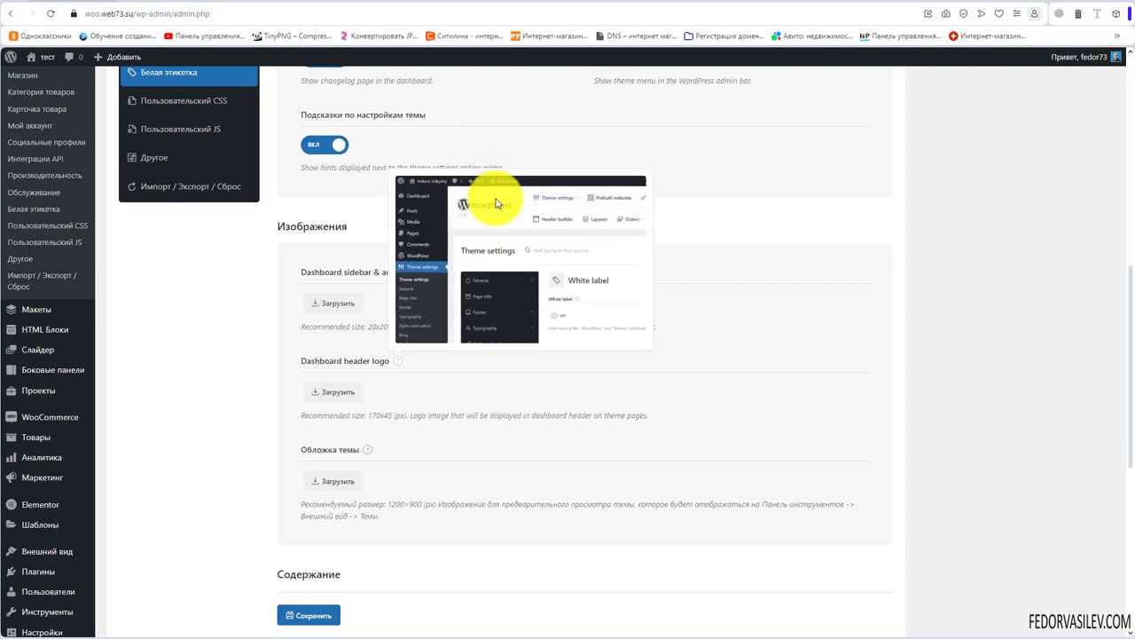
drag(351, 415, 441, 421)
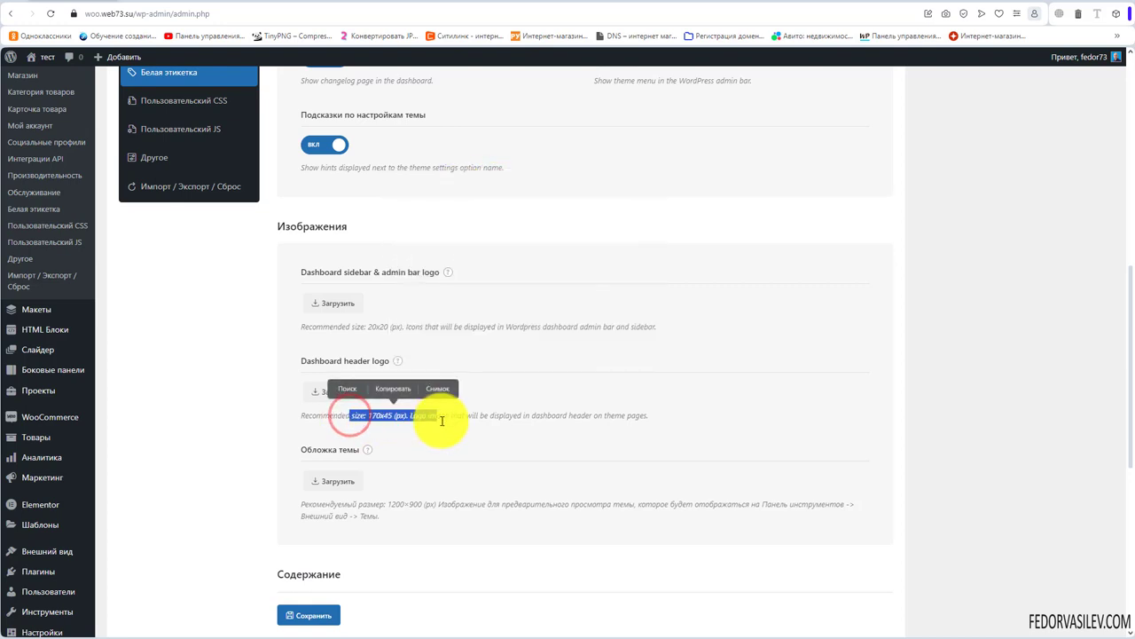
mouse_move(375, 453)
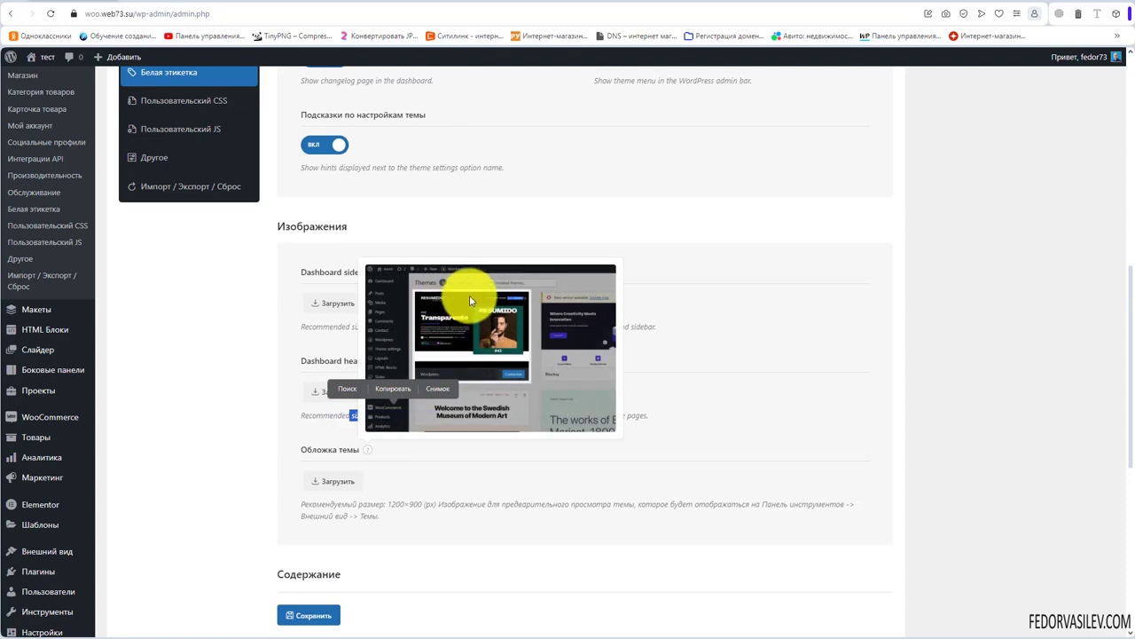
Step: Look over the welcome page title and text fields in the Содержание group and return to the white label options
scroll(489, 481, down, 5)
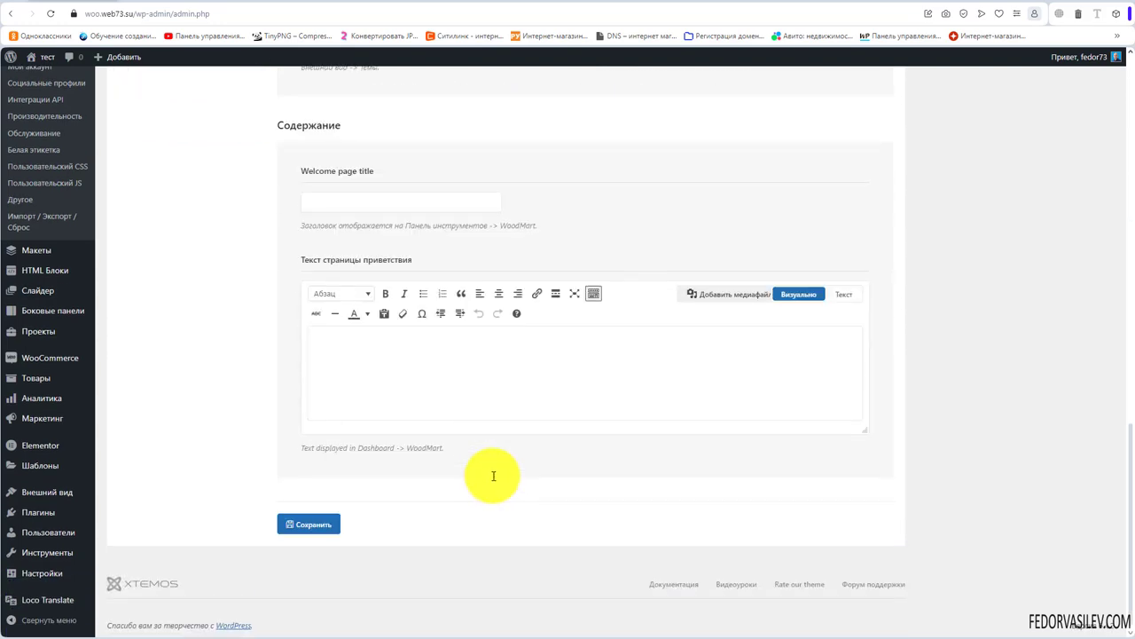
scroll(494, 476, up, 10)
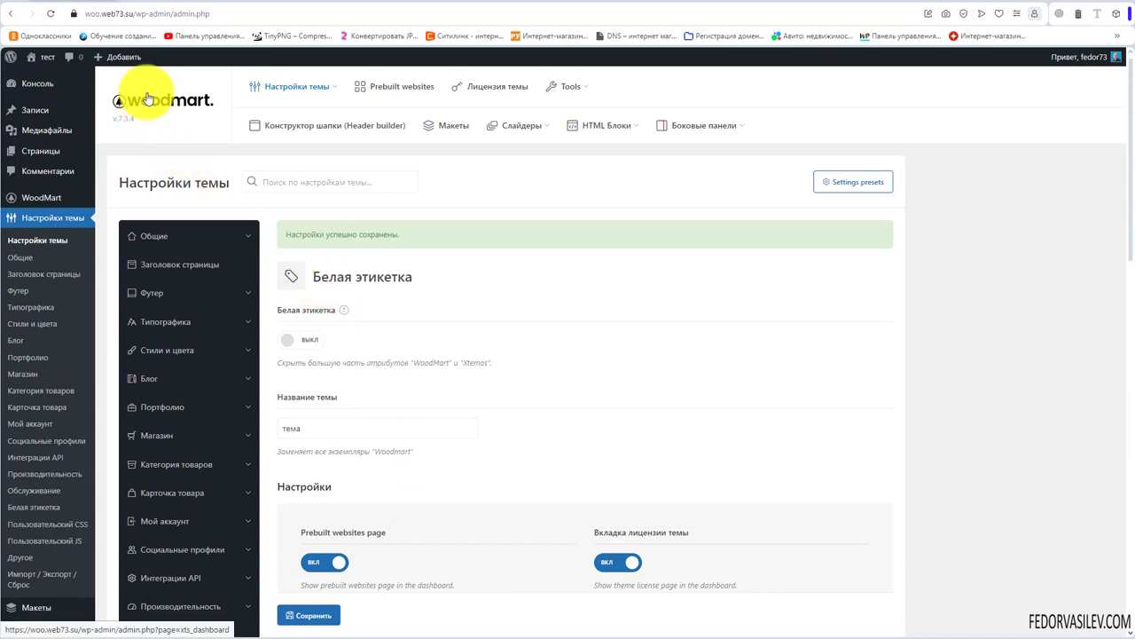
scroll(502, 342, down, 2)
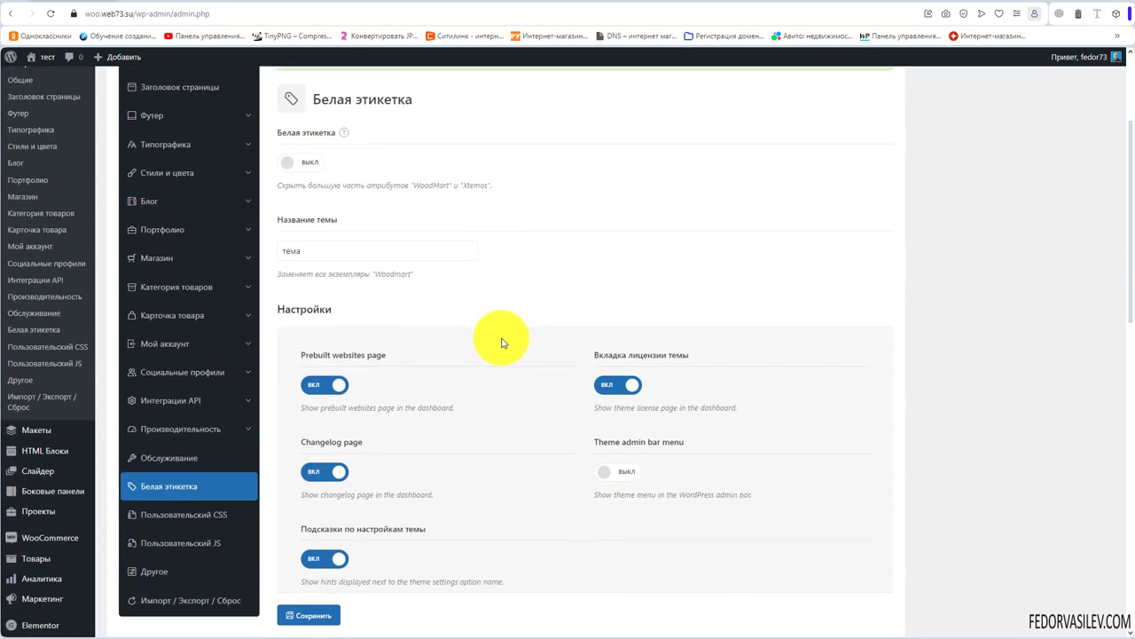